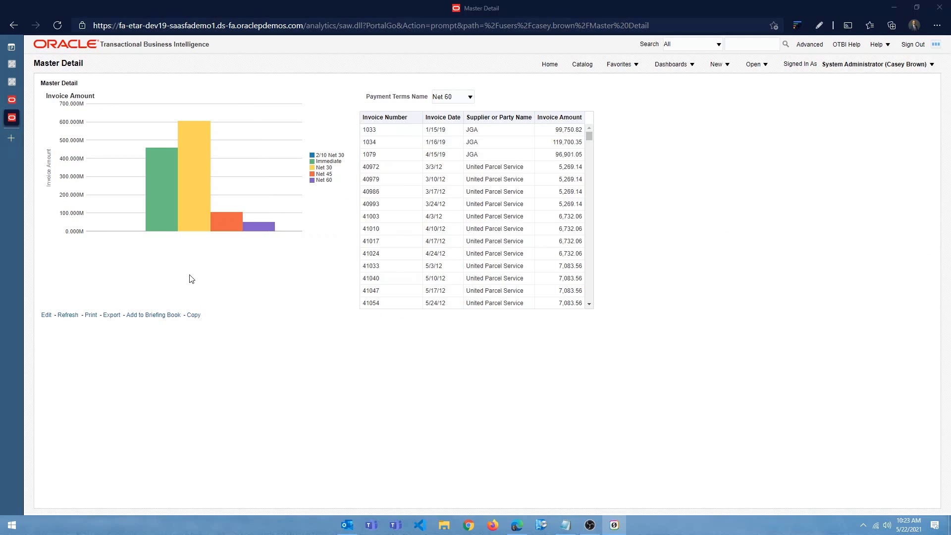
Step: Select the yellow Net 30 bar in the chart to filter the invoice table to Net 30 invoices
mouse_move(152, 216)
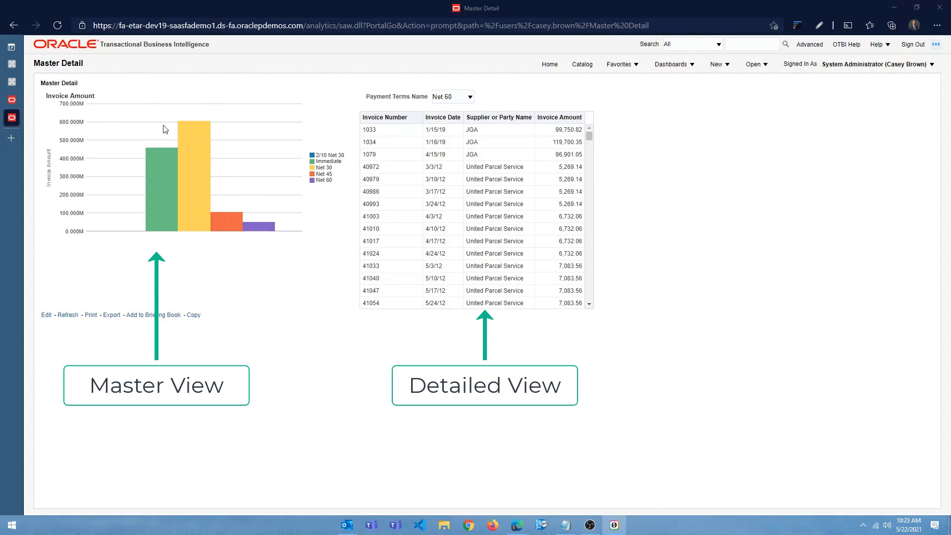
mouse_move(234, 234)
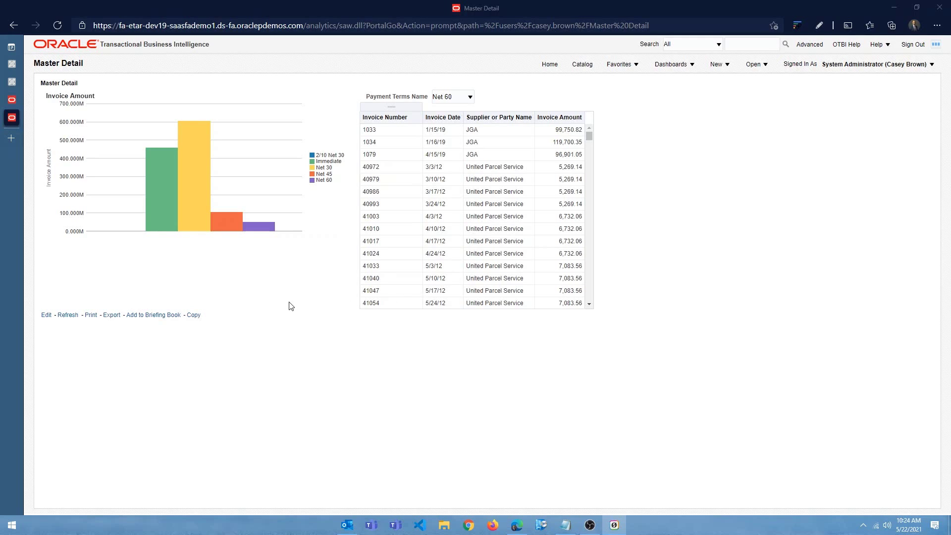
mouse_move(196, 205)
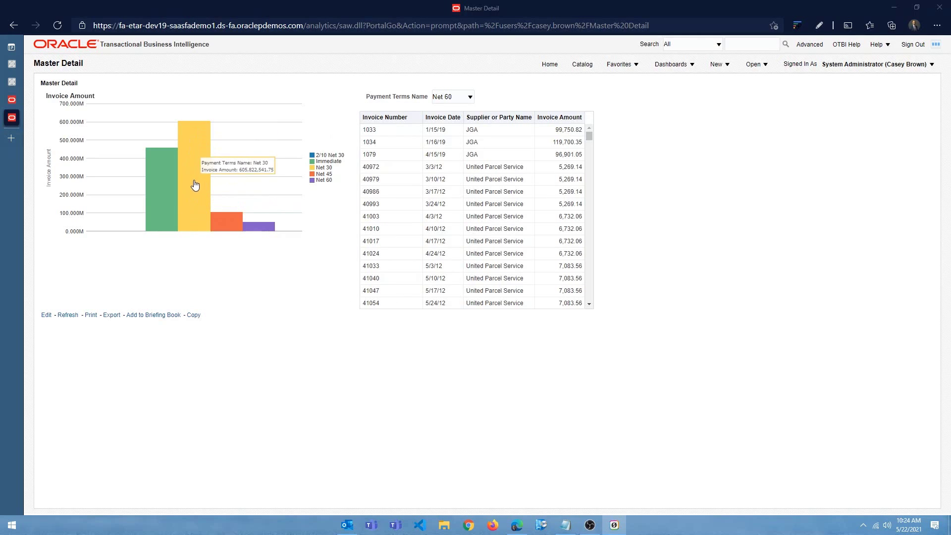
left_click(197, 183)
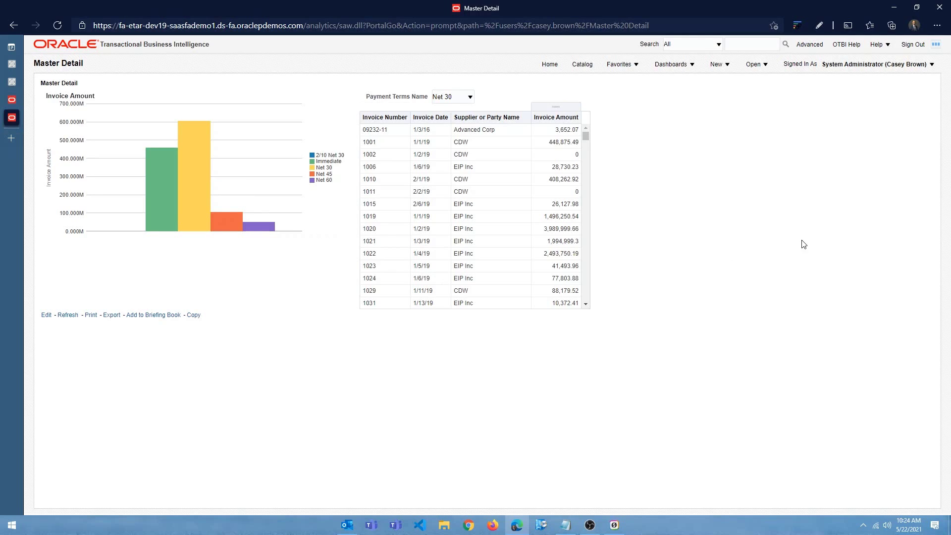
Step: Open the Master Detail analysis from the Catalog for editing and close its Table and Graph views
left_click(583, 66)
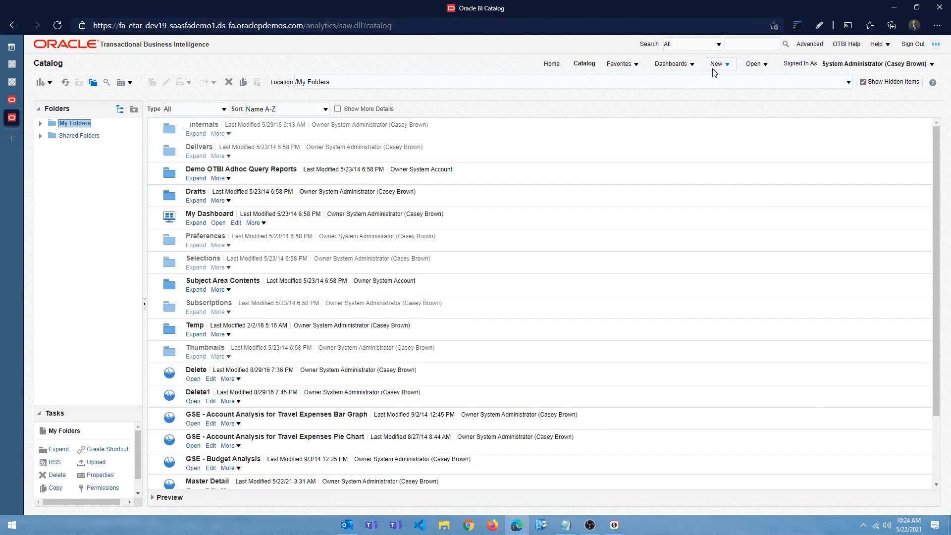
left_click(720, 69)
scroll(298, 387, "down", 3)
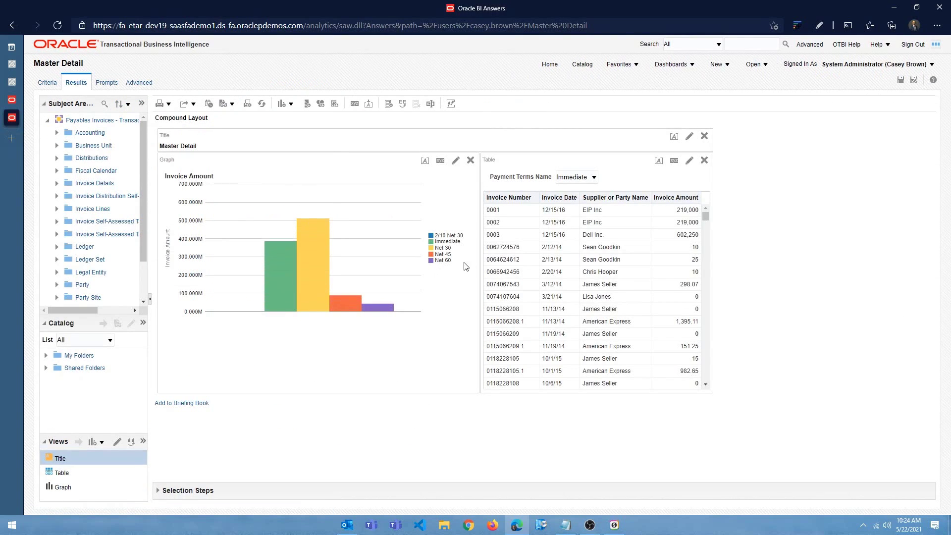
left_click(704, 160)
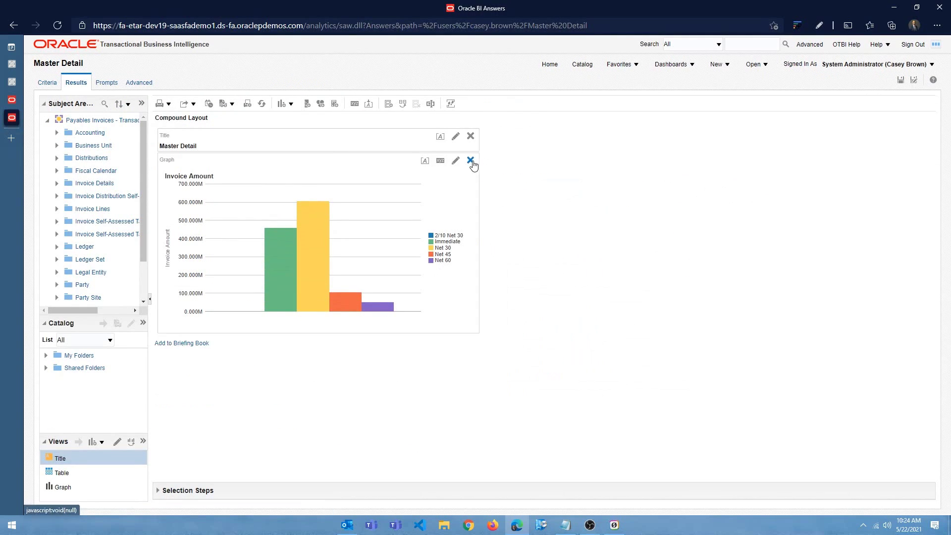
left_click(470, 161)
left_click(69, 475)
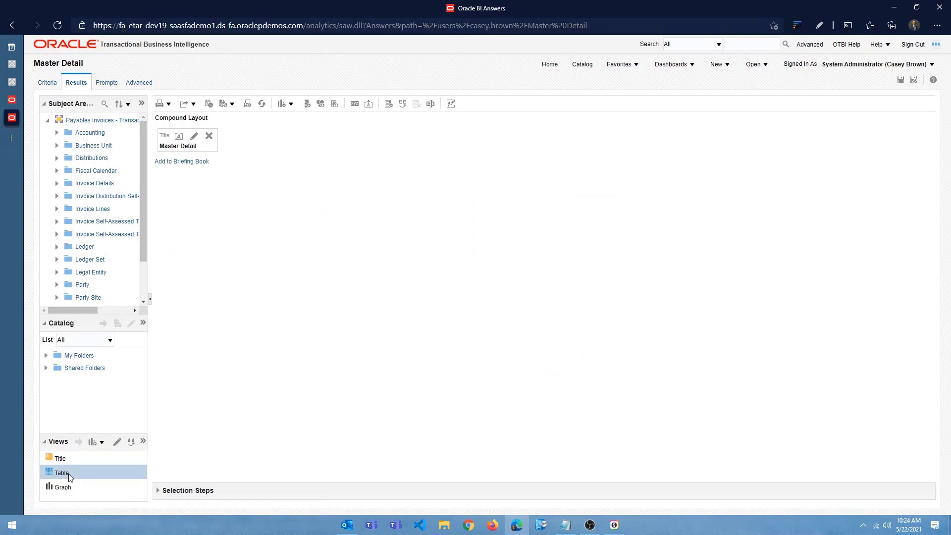
Step: Remove the Table and Graph views from the analysis, then show its Criteria
left_click(143, 441)
left_click(175, 454)
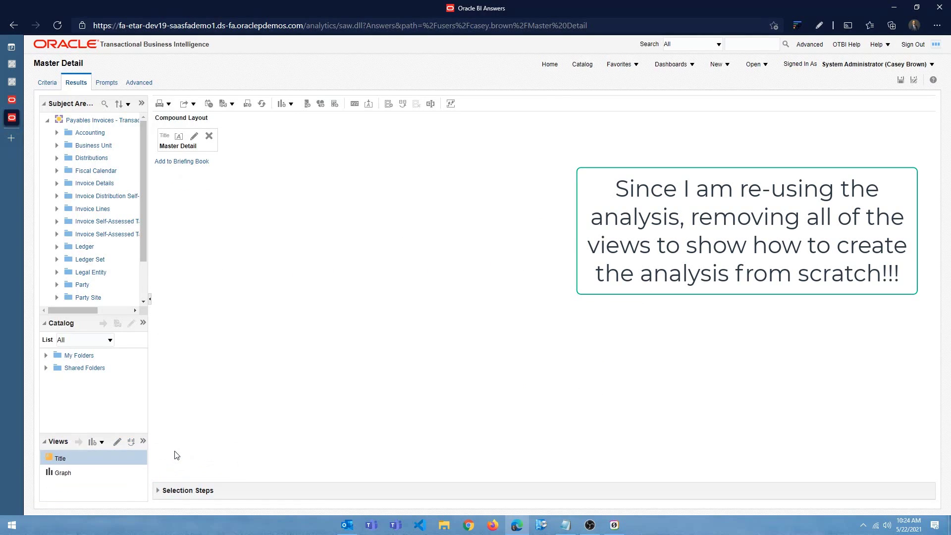
left_click(99, 473)
left_click(143, 442)
left_click(184, 452)
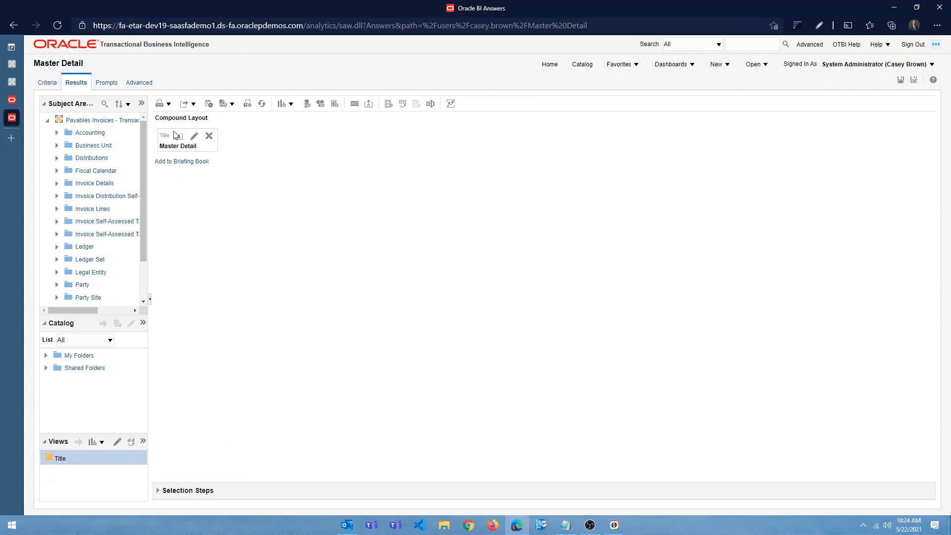
left_click(49, 83)
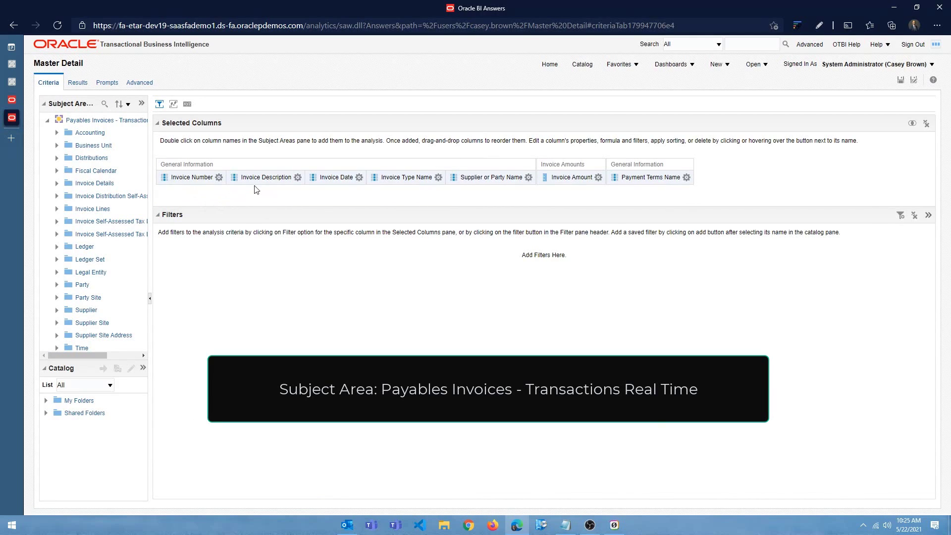
Step: Delete the Invoice Type Name and Invoice Description columns from Selected Columns
left_click_drag(150, 146, 183, 144)
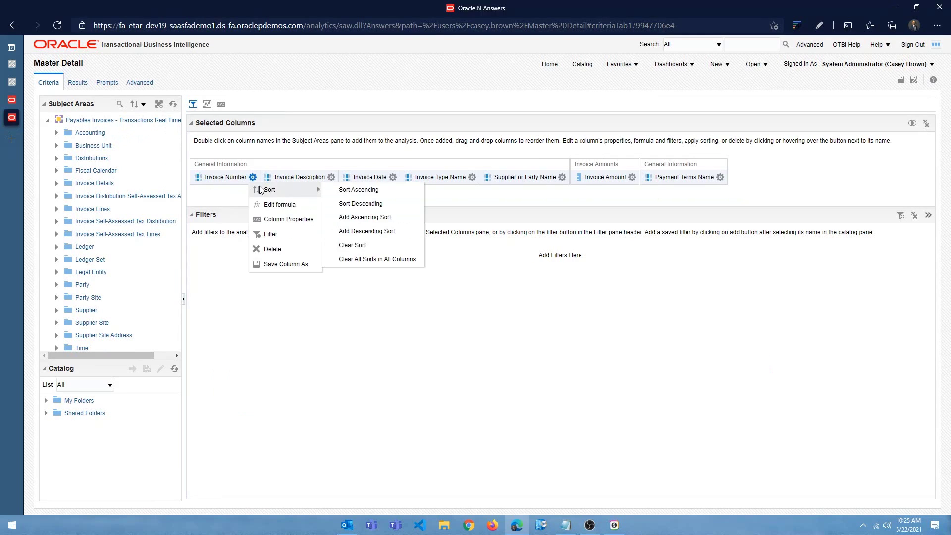
mouse_move(332, 177)
mouse_move(386, 190)
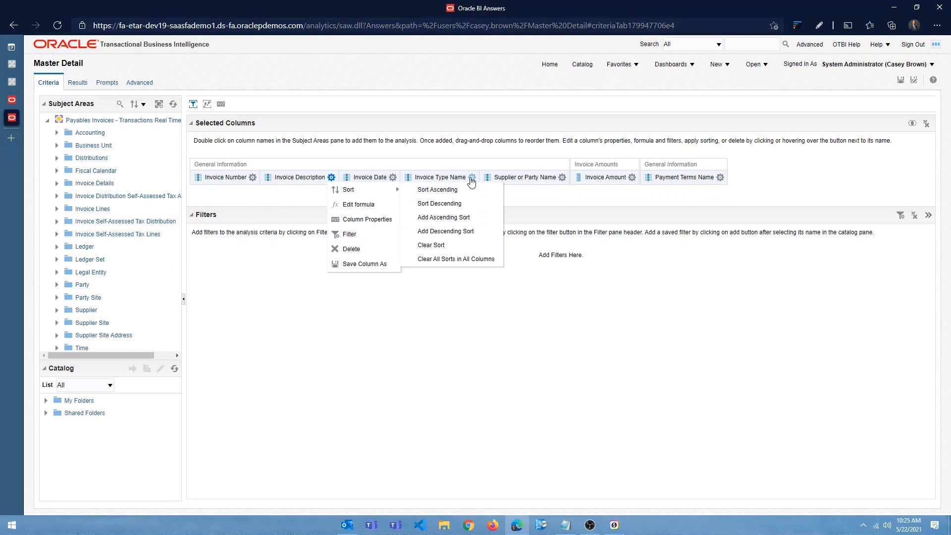
mouse_move(467, 176)
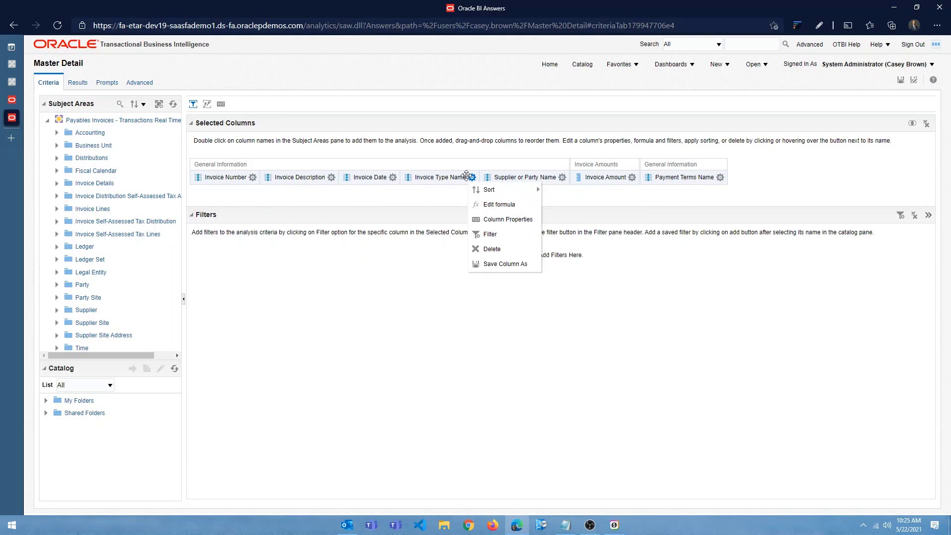
left_click(492, 249)
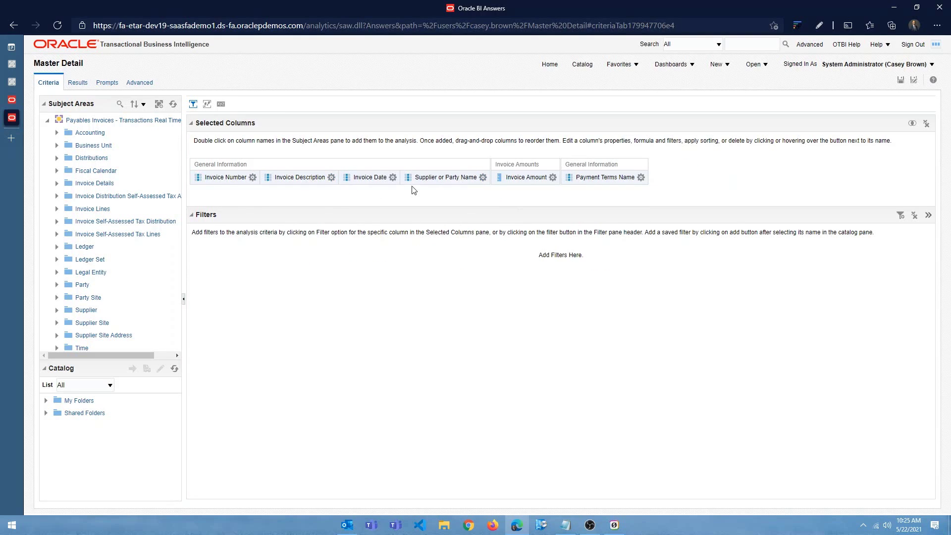
mouse_move(331, 178)
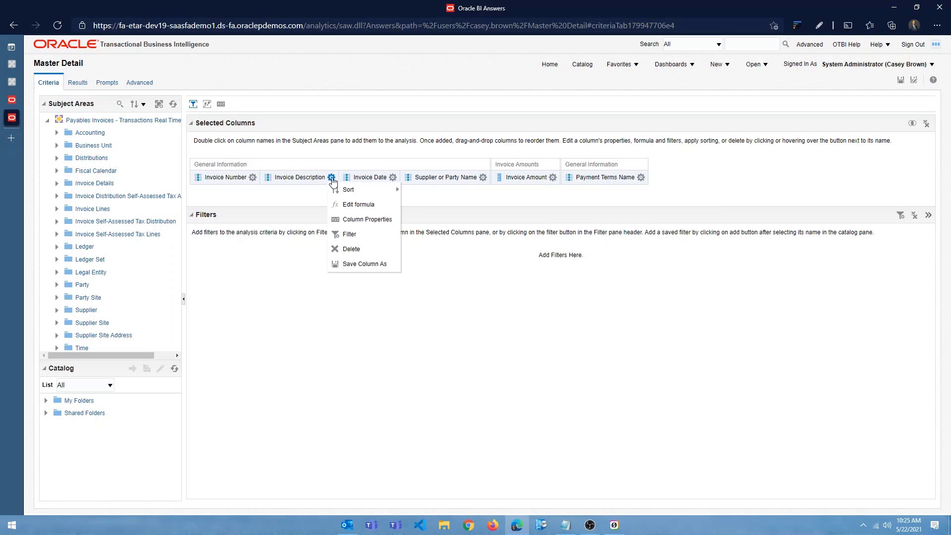
left_click(357, 249)
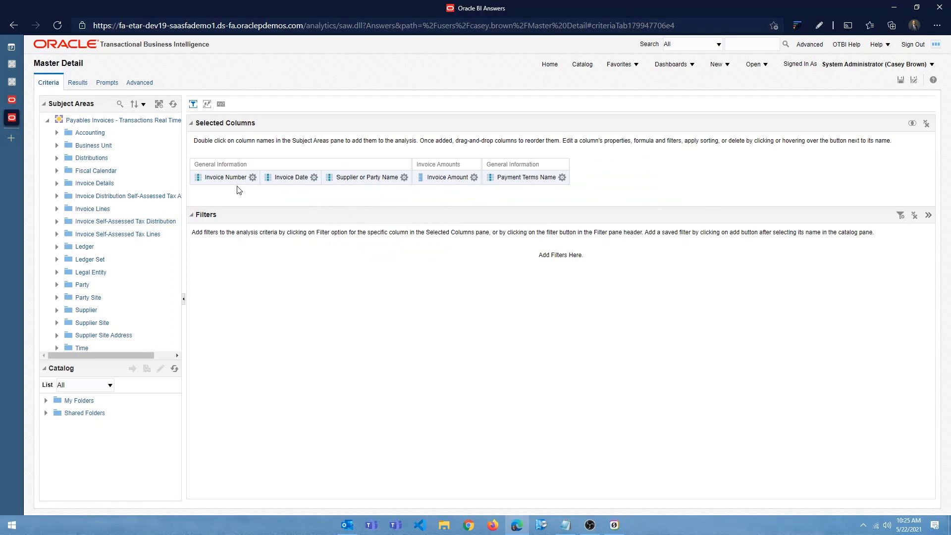
mouse_move(314, 178)
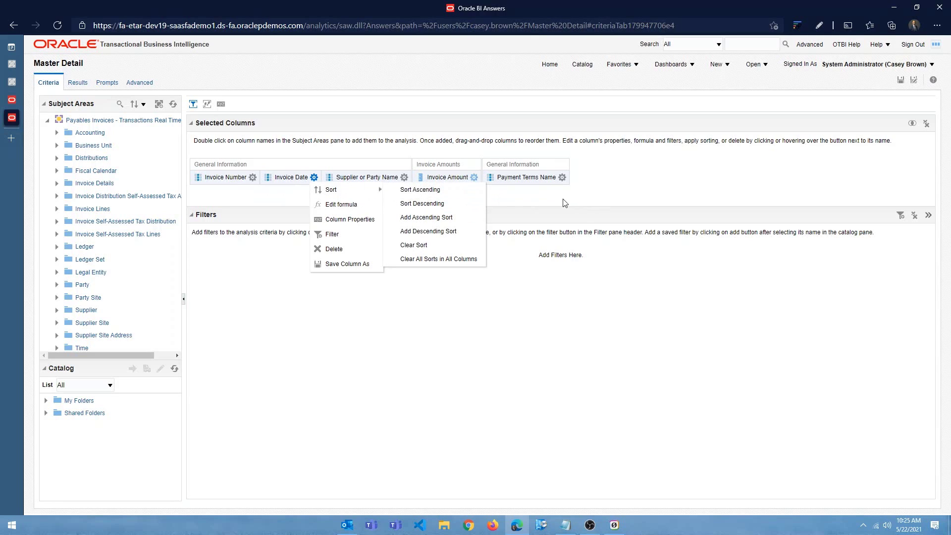
mouse_move(474, 178)
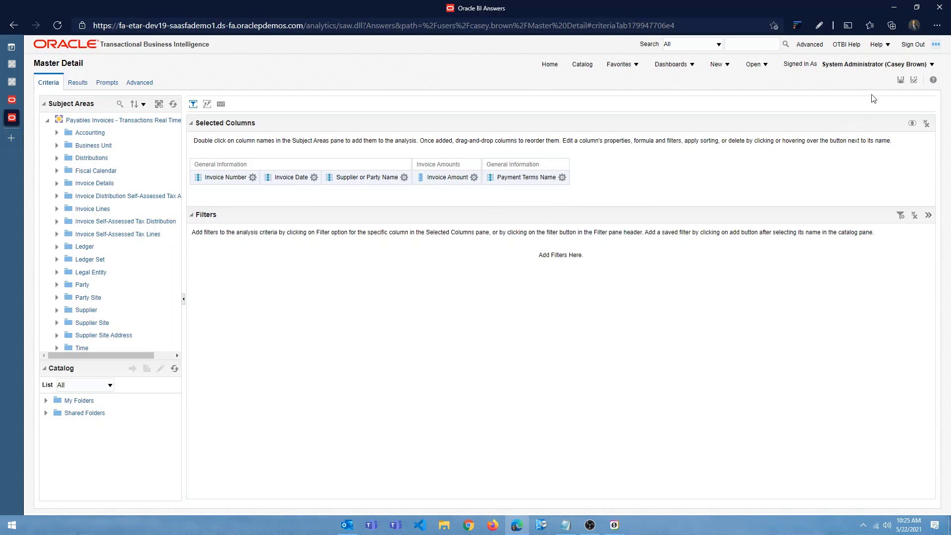
Step: Save the analysis as 'Master Detail Analysis' in My Folders and switch to Results
left_click(915, 81)
left_click(493, 328)
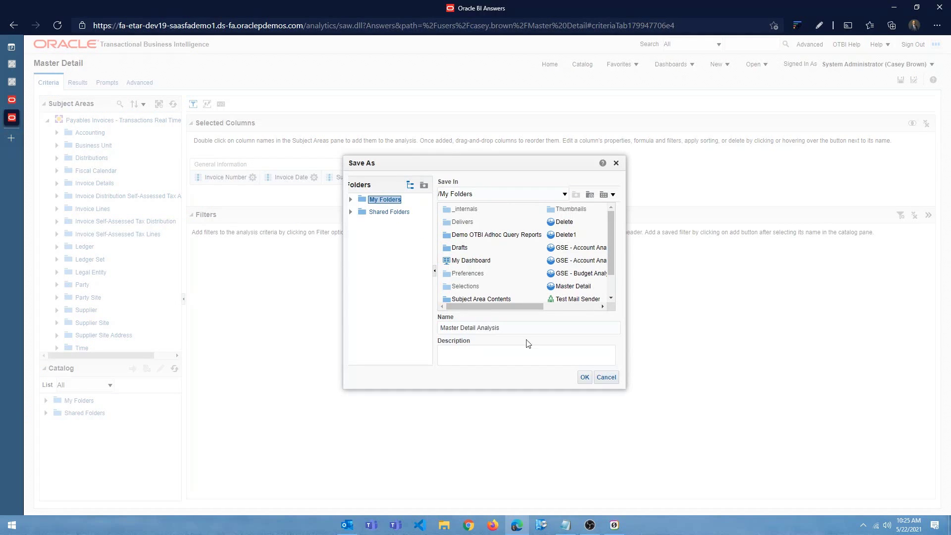
left_click(584, 377)
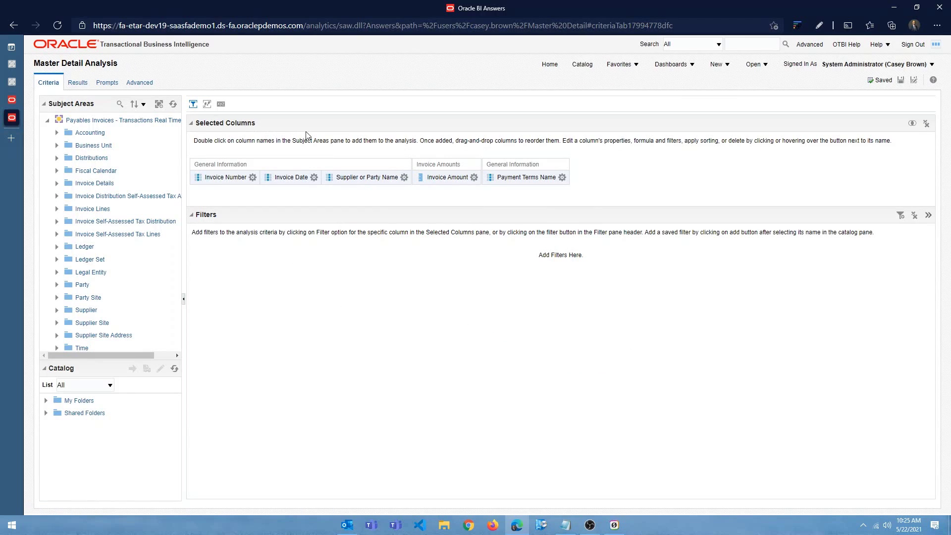
left_click(77, 83)
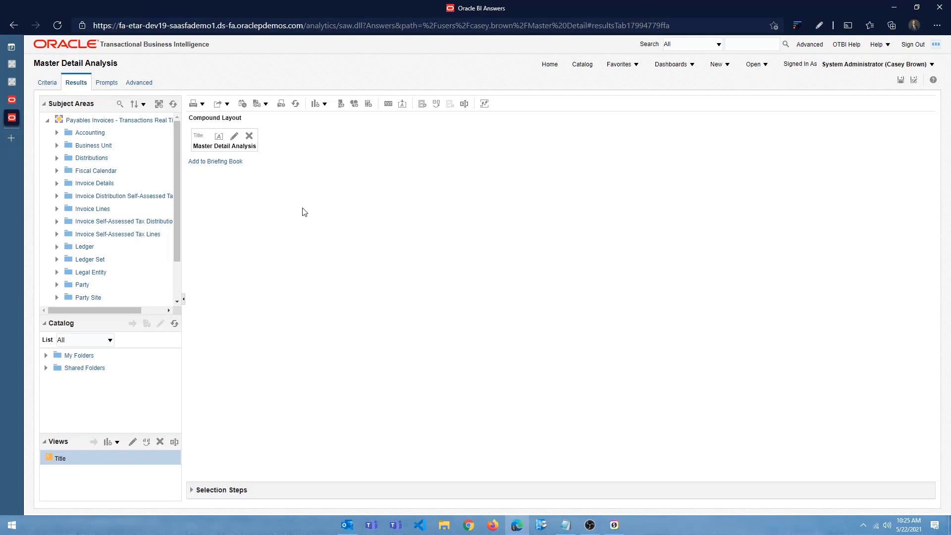
Step: Add a Table view to the results layout from the New View list
left_click(325, 104)
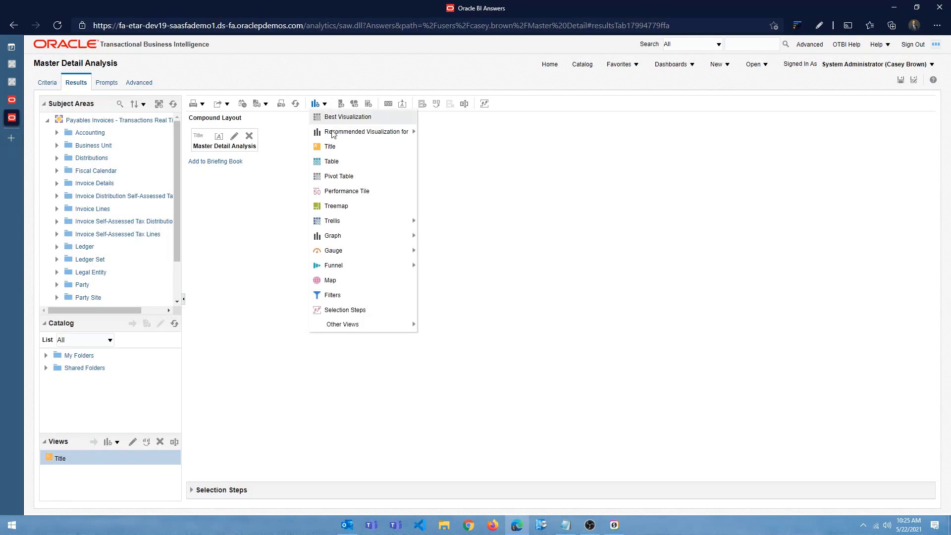
left_click(332, 163)
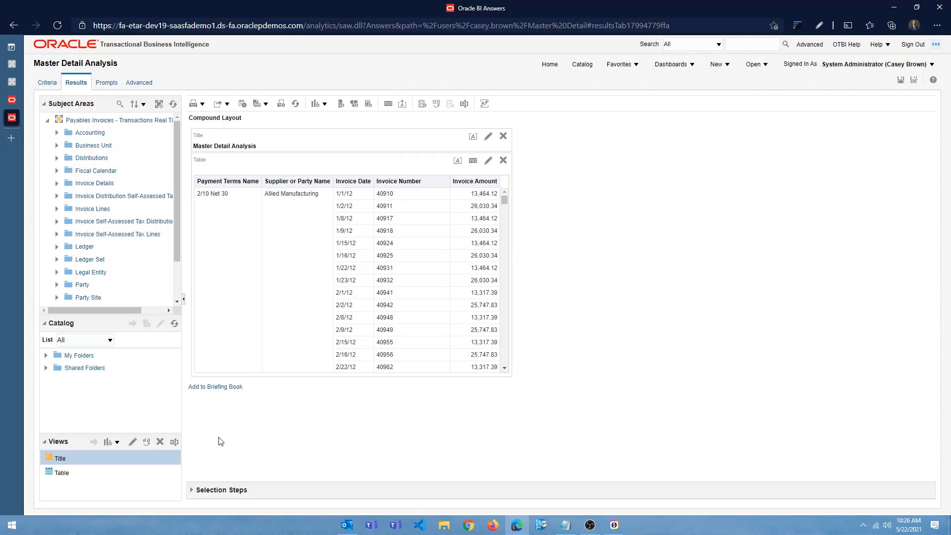
Step: Add a Bar graph view with the recommended subtype
left_click(324, 105)
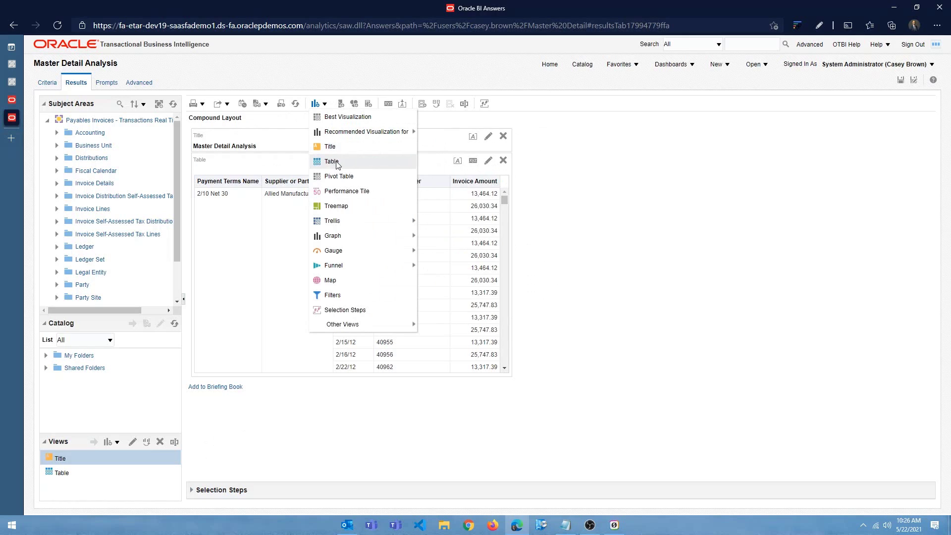
mouse_move(338, 225)
mouse_move(337, 243)
mouse_move(439, 237)
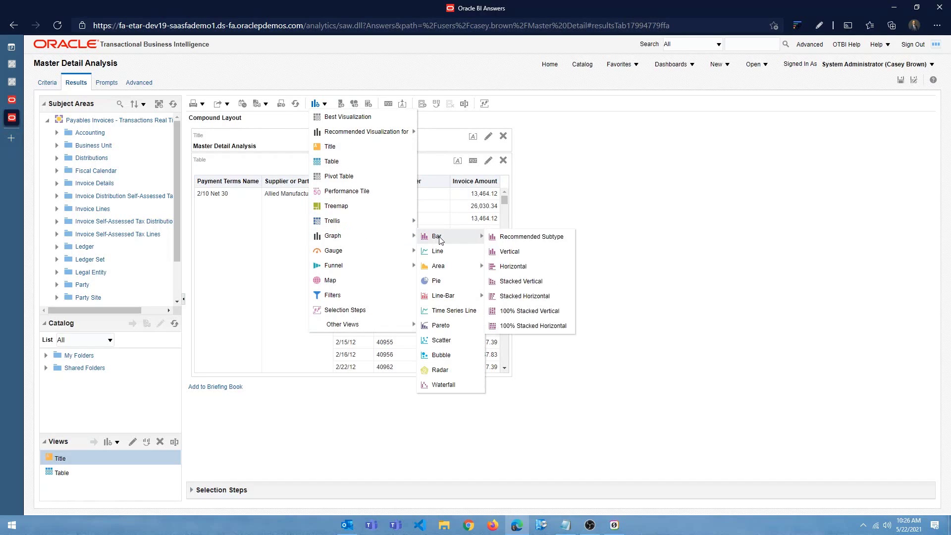
left_click(525, 240)
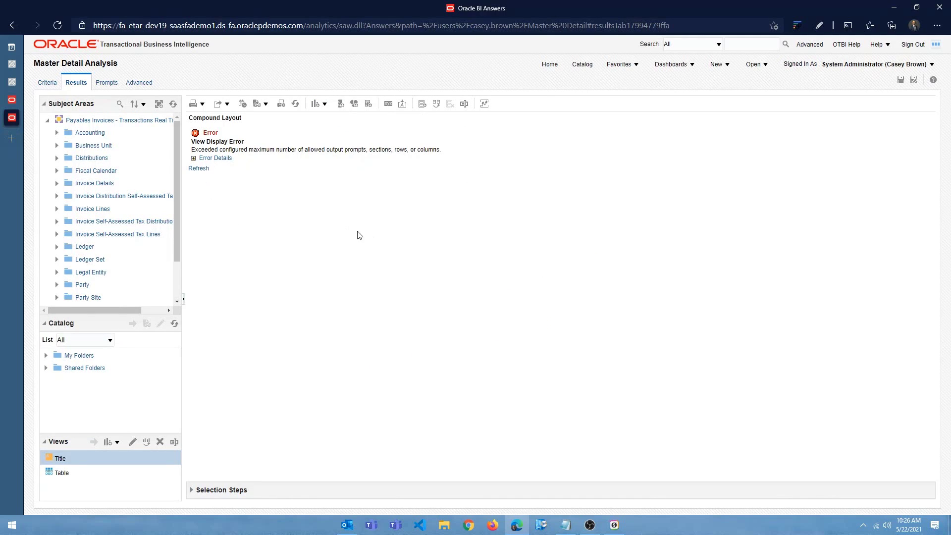
Step: Return to Results, enlarge the Views pane and select the Graph view
left_click(54, 83)
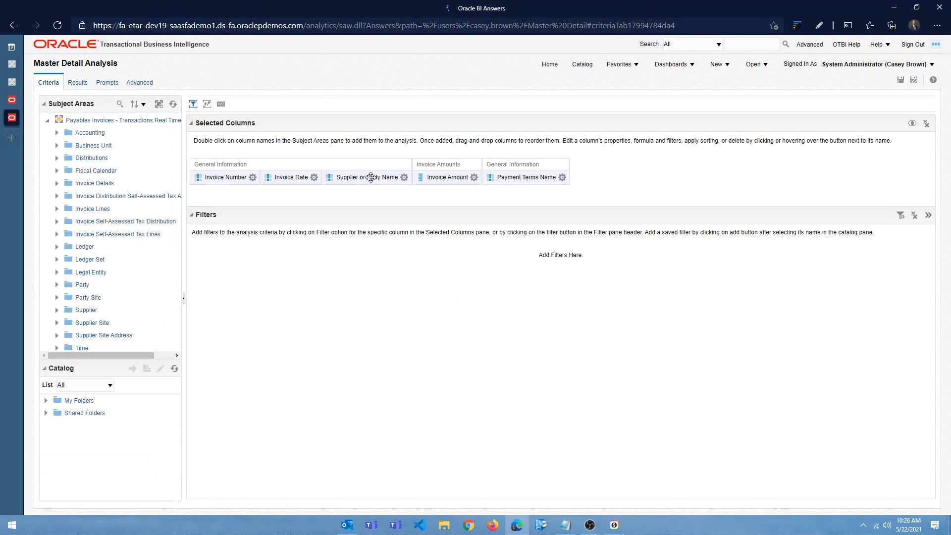
left_click(78, 83)
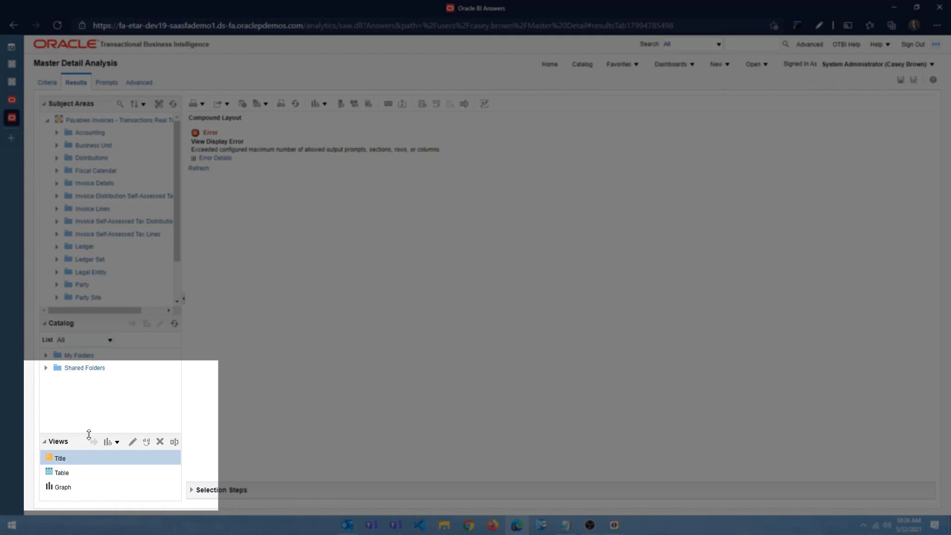
left_click_drag(90, 436, 98, 399)
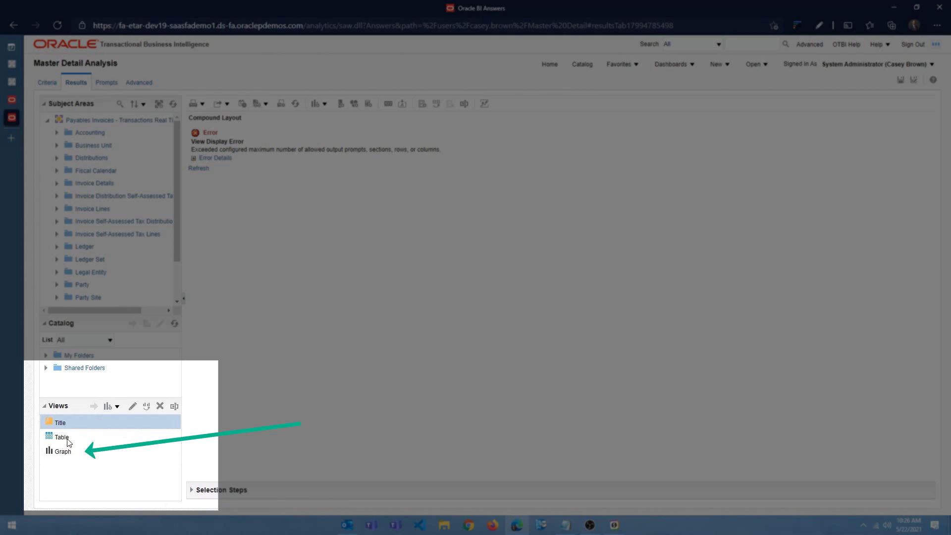
left_click(68, 439)
left_click(74, 451)
left_click(81, 438)
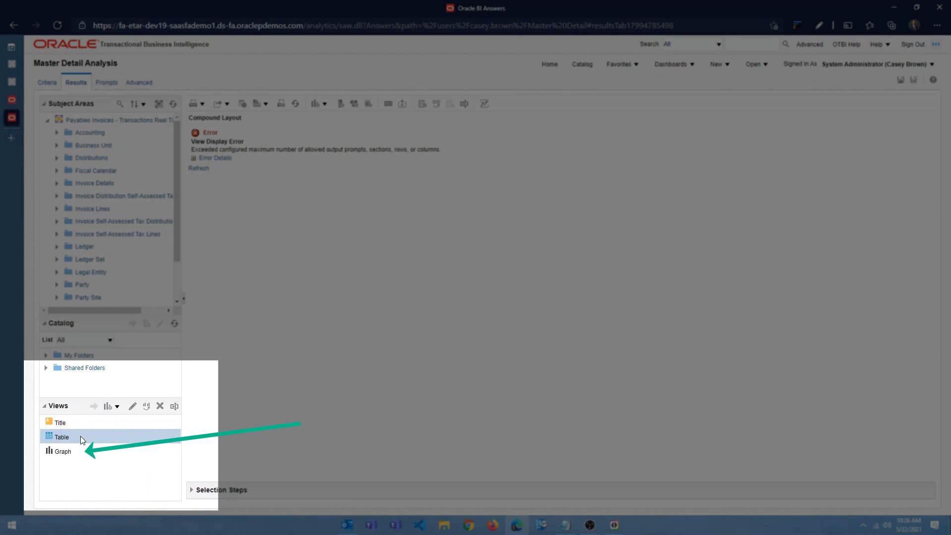
left_click(73, 453)
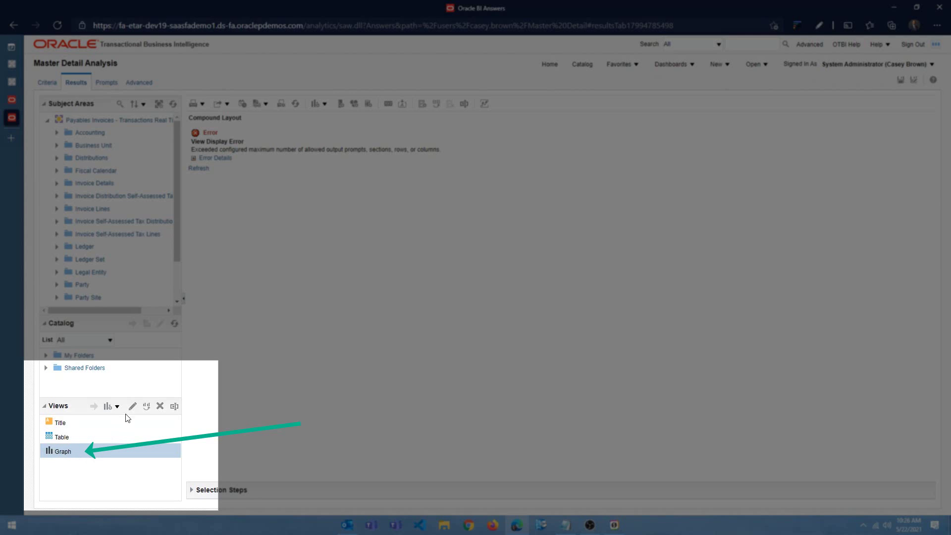
Step: Edit the graph, excluding Invoice Number, Invoice Date and Supplier or Party Name
left_click(132, 407)
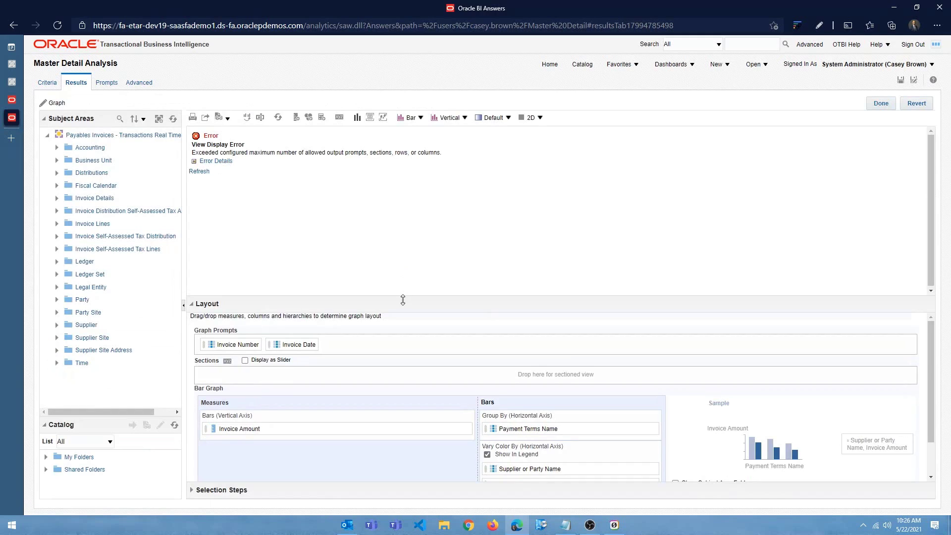
left_click_drag(404, 296, 410, 225)
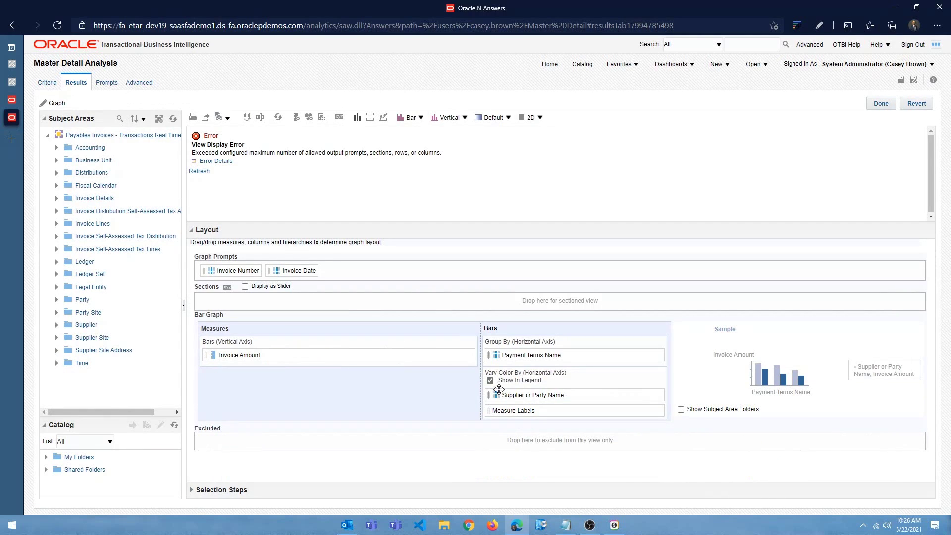
left_click_drag(208, 270, 214, 436)
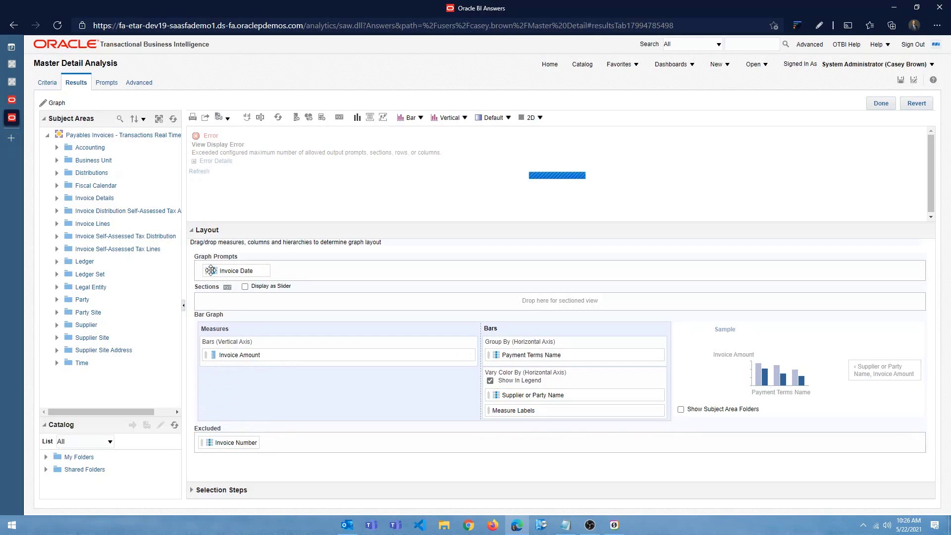
left_click_drag(218, 271, 279, 442)
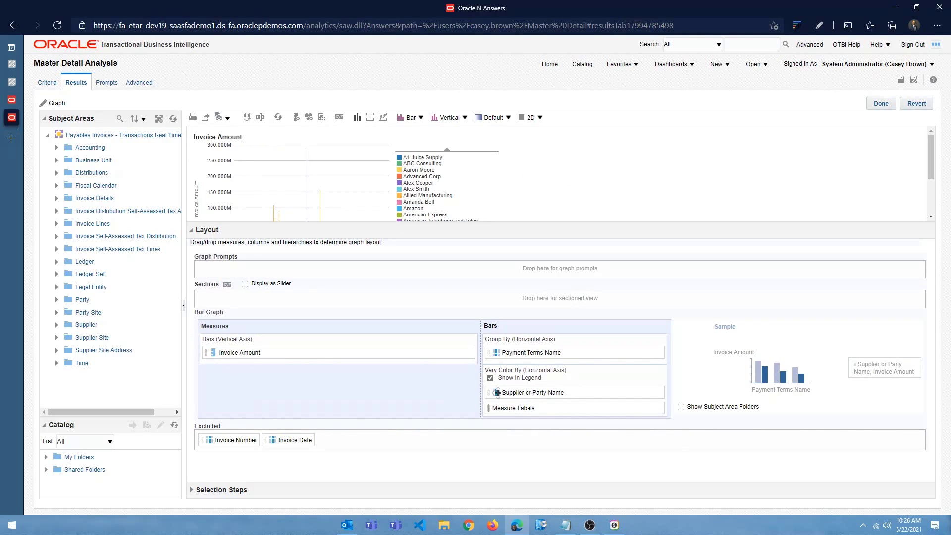
left_click_drag(497, 393, 370, 438)
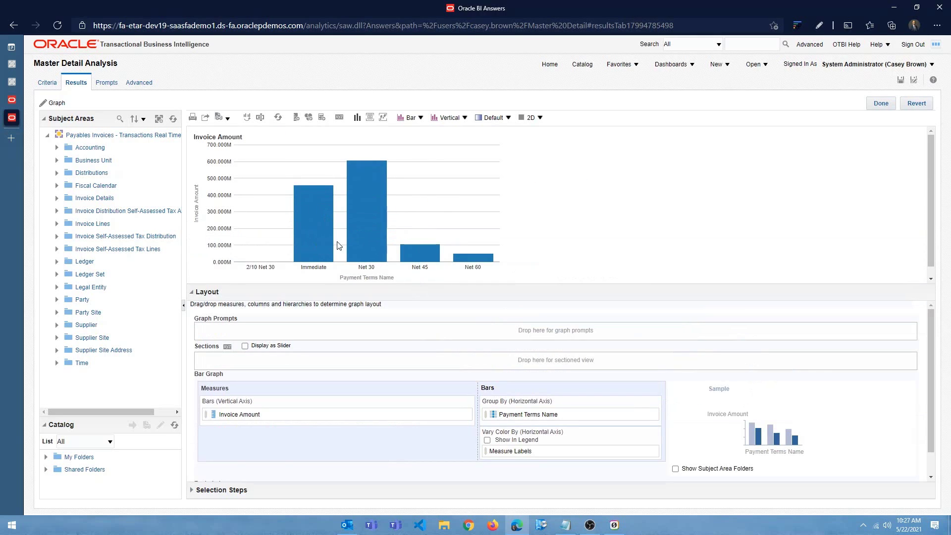
Step: Vary the graph's bar colour by Payment Terms Name
mouse_move(368, 217)
left_click_drag(493, 416, 519, 443)
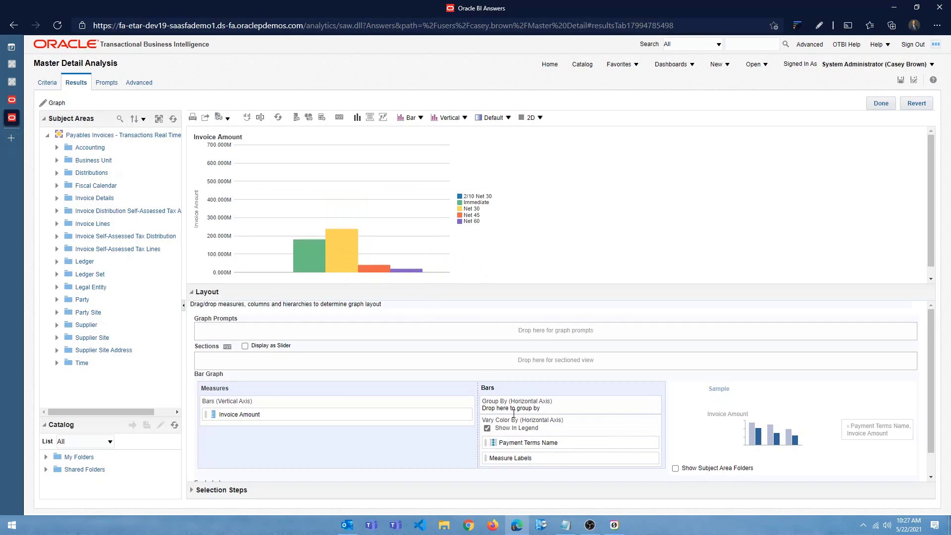
scroll(549, 412, "down", 1)
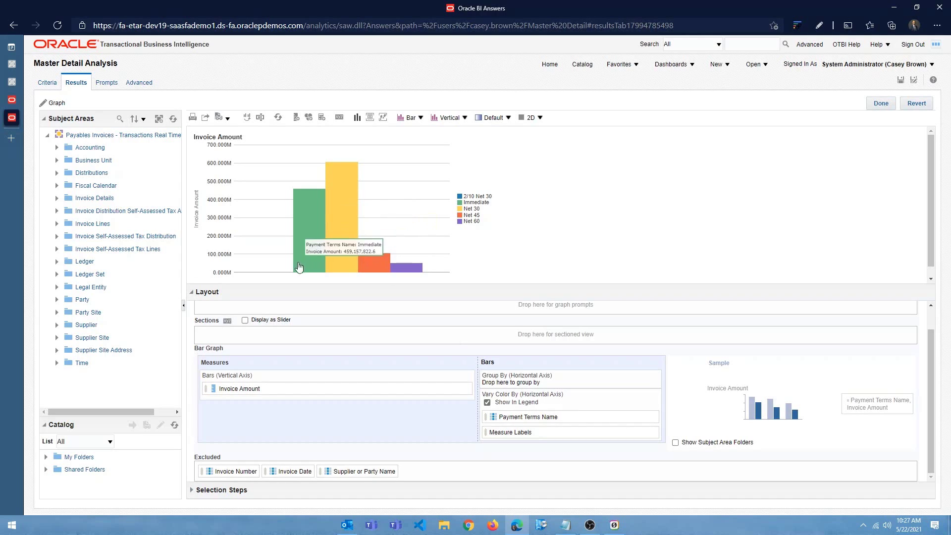
mouse_move(356, 237)
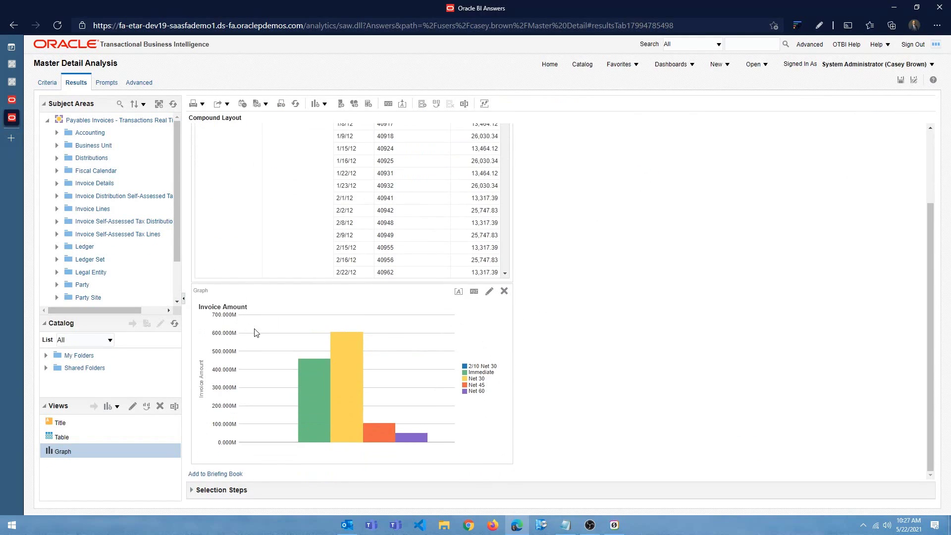
Step: Place the Graph view to the left of the invoice table in the compound layout
scroll(307, 277, "up", 2)
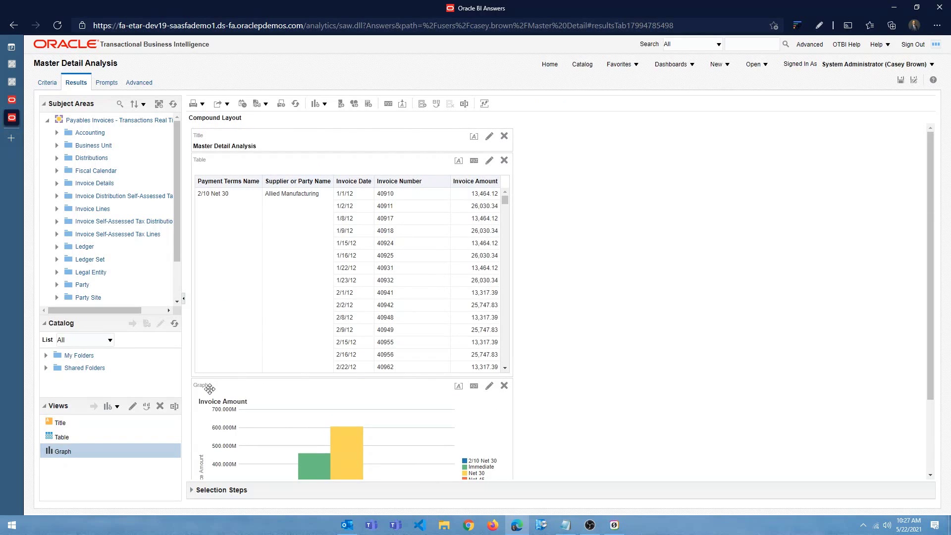
left_click_drag(218, 385, 200, 259)
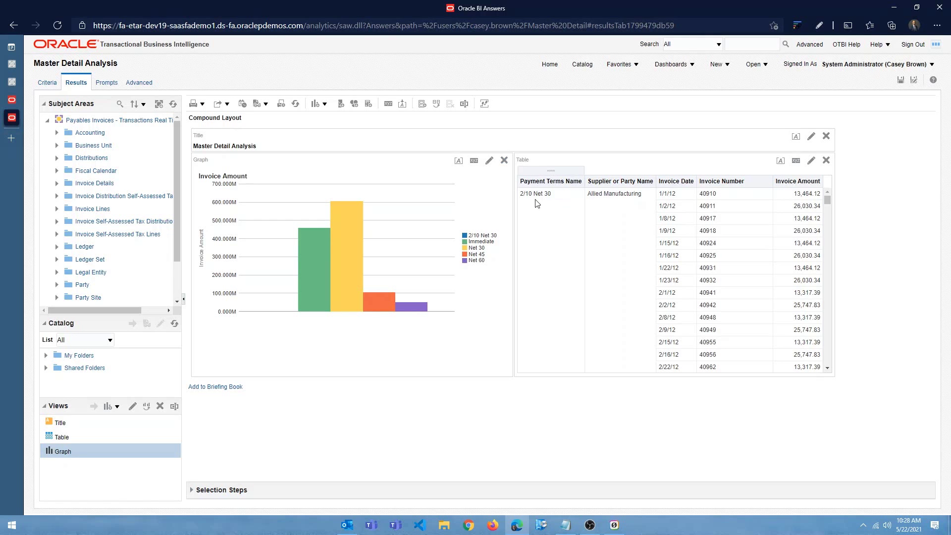
mouse_move(564, 172)
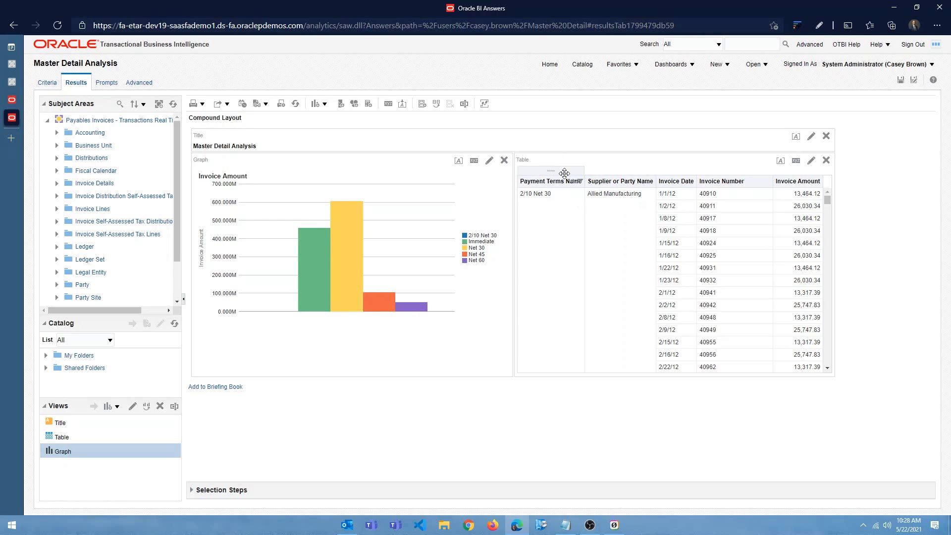
Step: Move Payment Terms Name from the table's columns into Table Prompts and finish editing
left_click(811, 164)
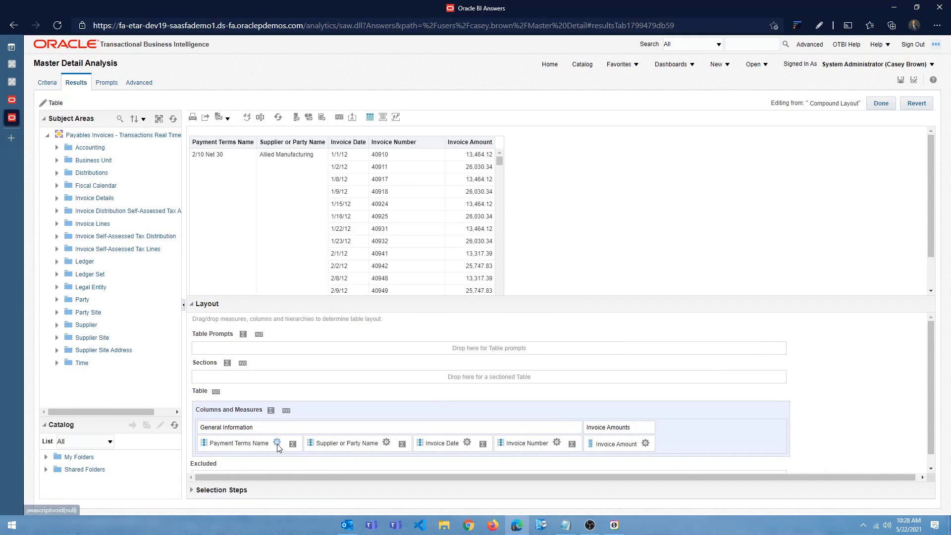
left_click_drag(270, 445, 230, 349)
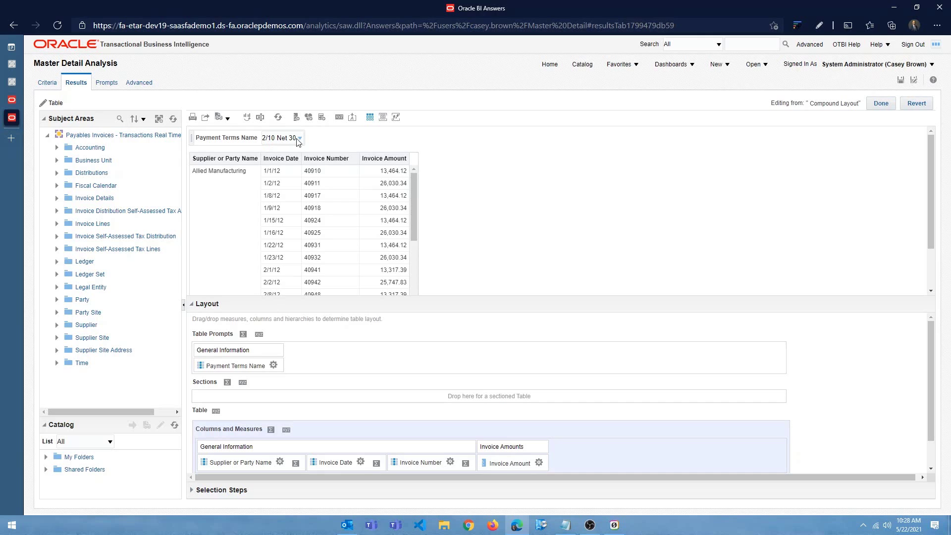
left_click(882, 104)
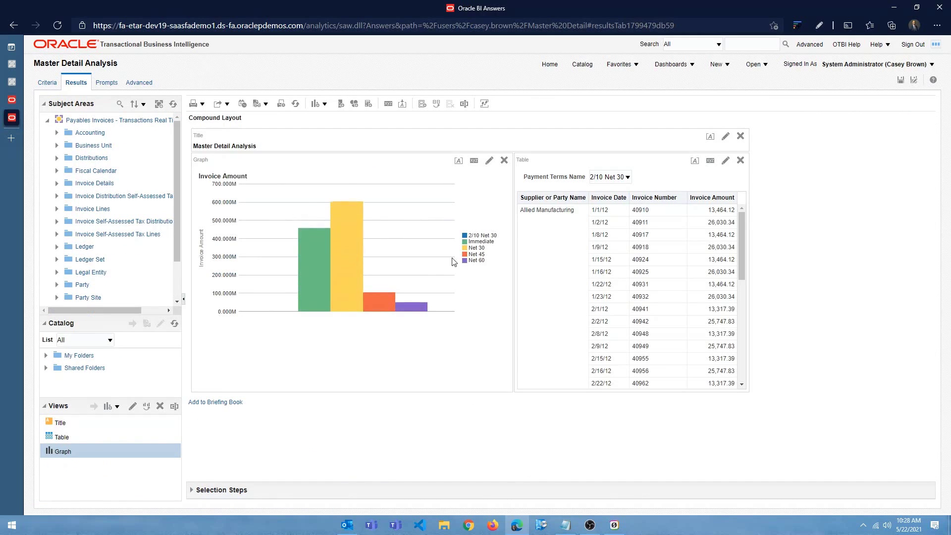
Step: Set Payment Terms Name's value interaction to Send Master-Detail Events on channel TermsName, then return to Results
mouse_move(321, 253)
mouse_move(320, 281)
mouse_move(384, 304)
left_click(49, 84)
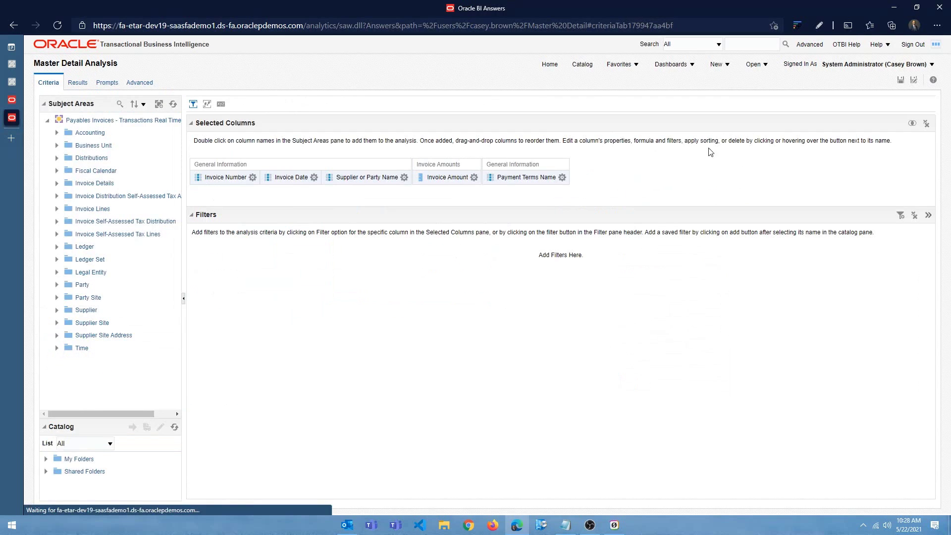
left_click(562, 178)
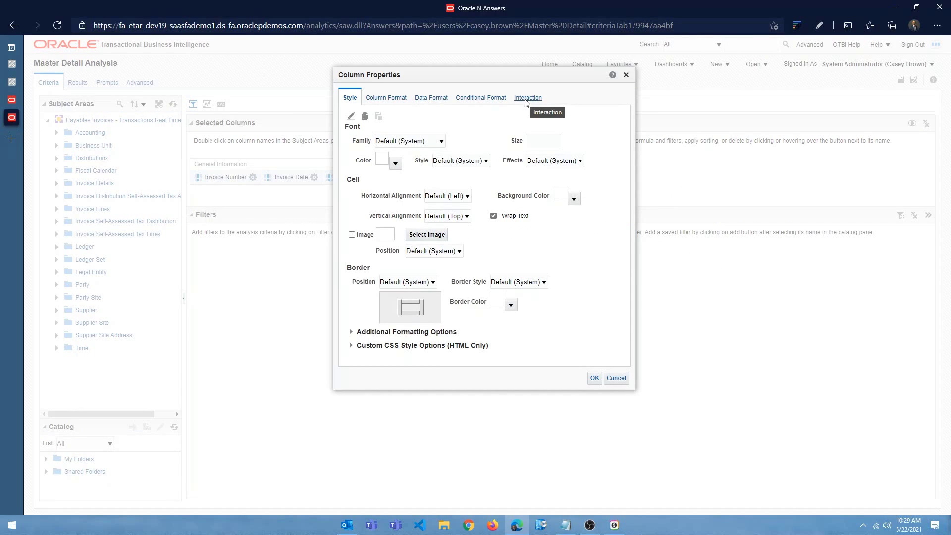
left_click(526, 99)
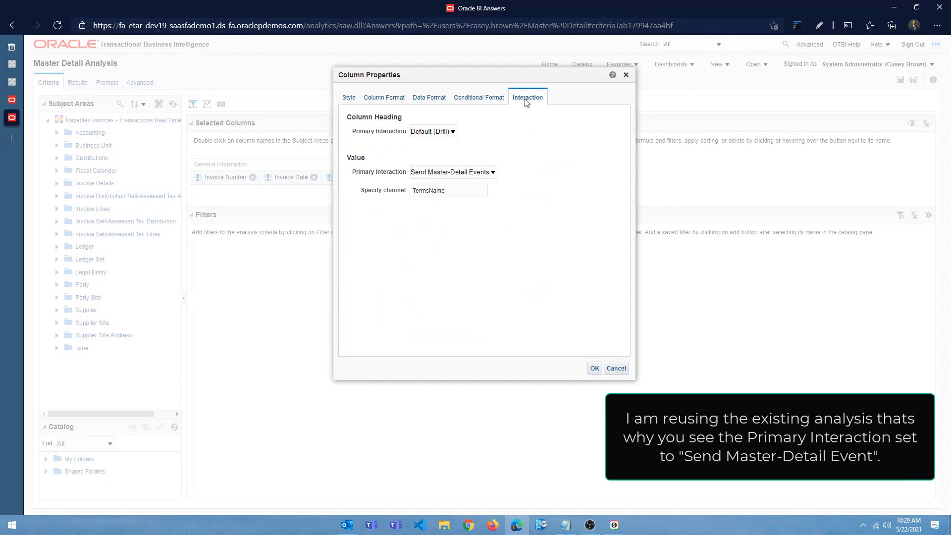
left_click(451, 171)
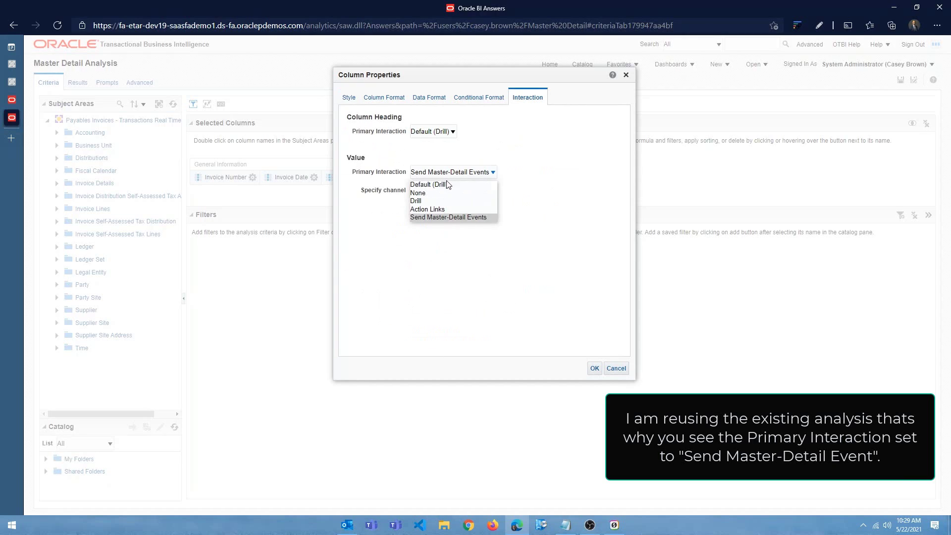
left_click(445, 181)
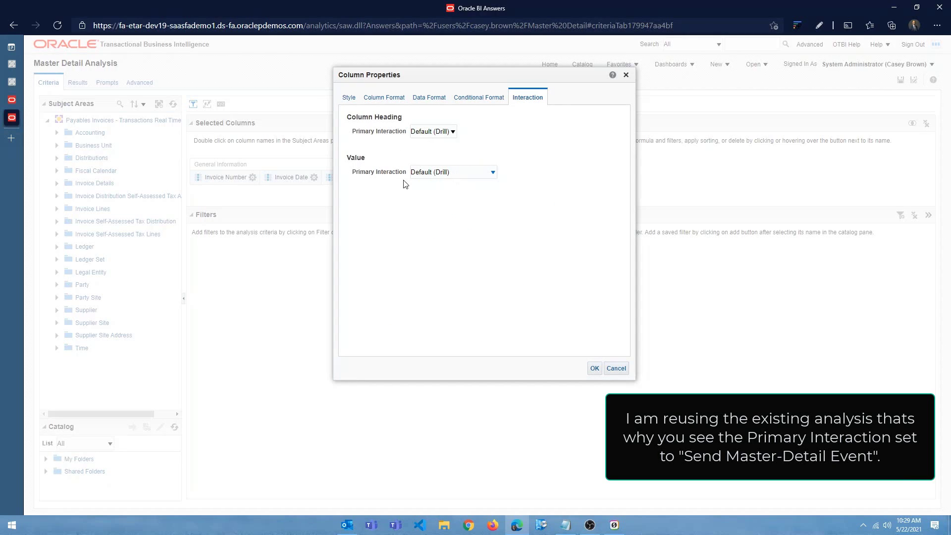
left_click(452, 173)
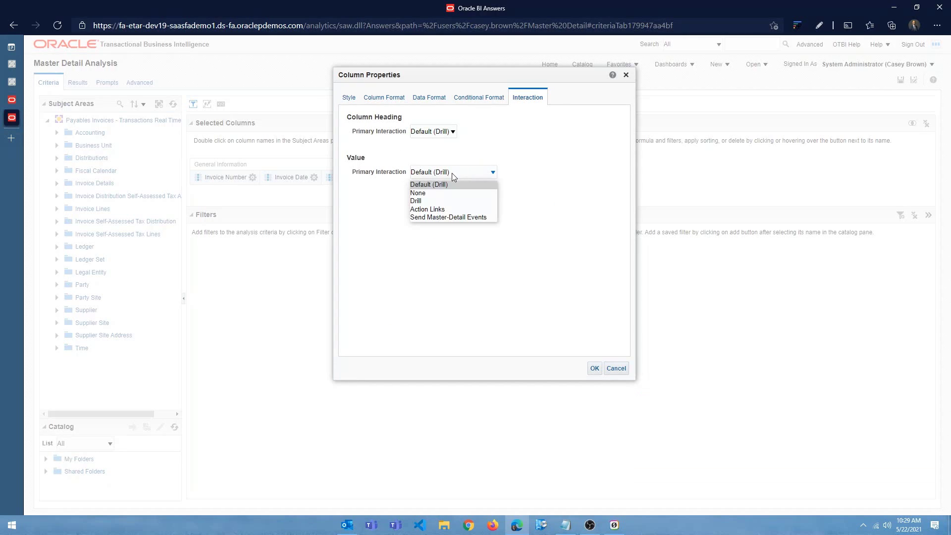
left_click(445, 219)
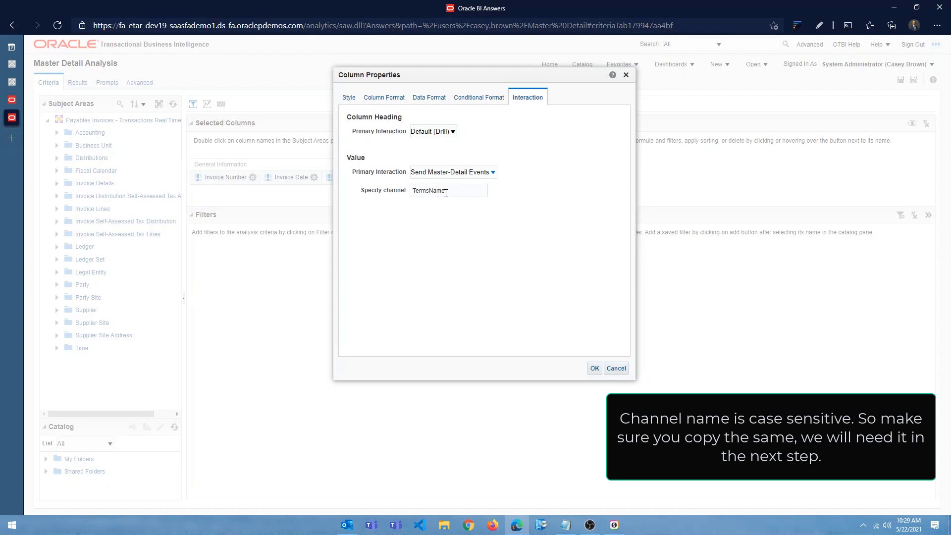
left_click_drag(452, 193, 409, 194)
key("ctrl+c")
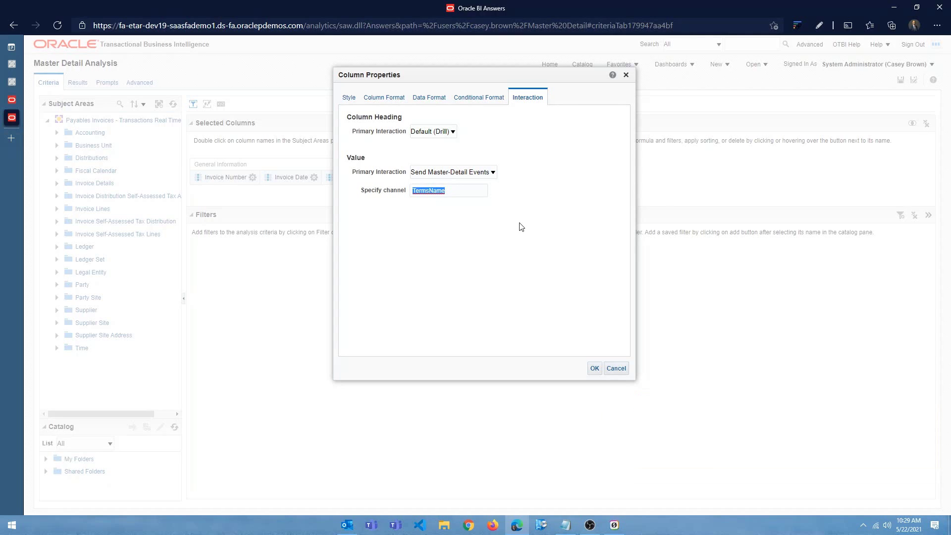
left_click(595, 368)
left_click(78, 83)
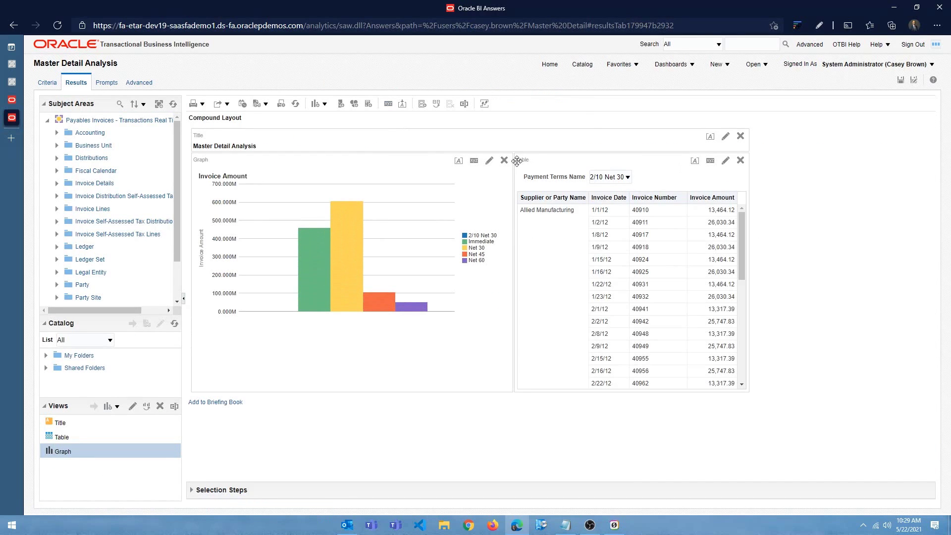
Step: Set the invoice detail table to listen to Master-Detail Events on event channel TermsName
left_click(711, 162)
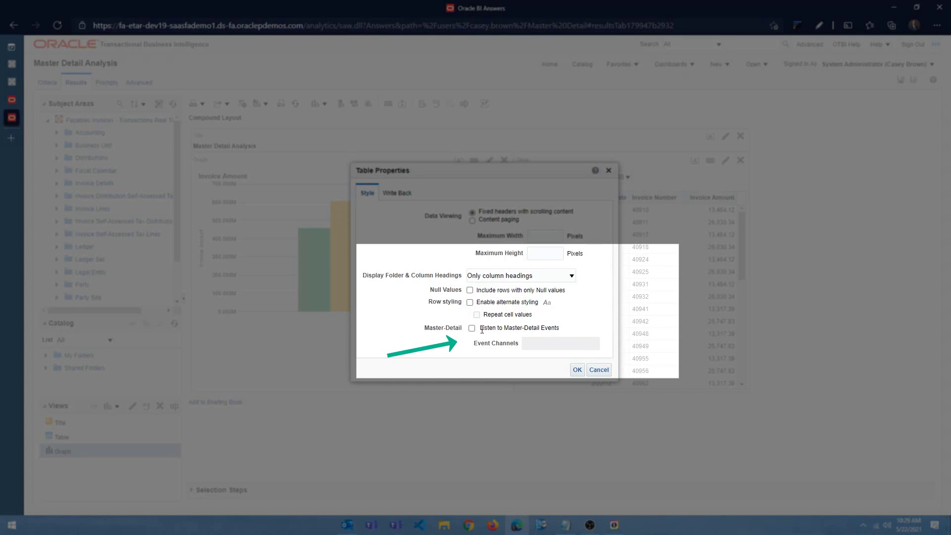
left_click_drag(480, 328, 560, 327)
left_click(471, 328)
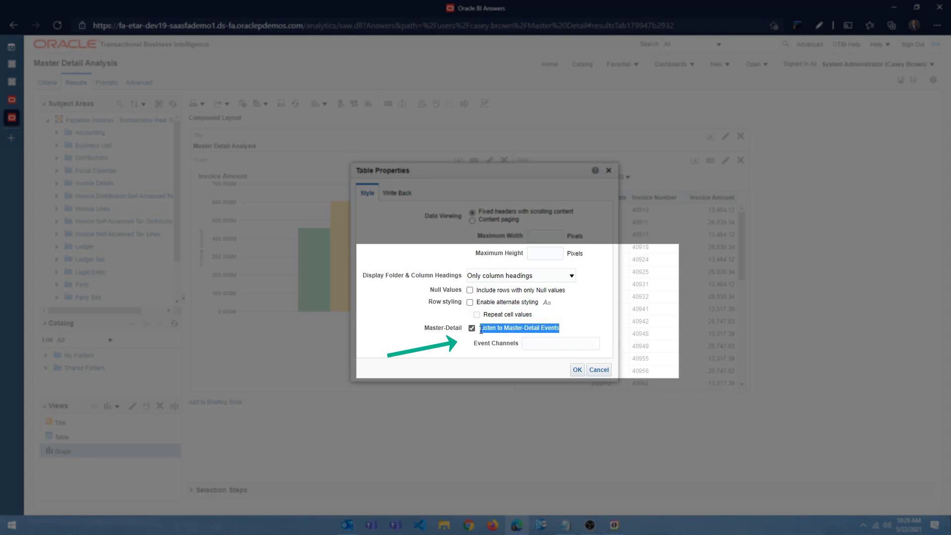
left_click(537, 343)
key("ctrl+v")
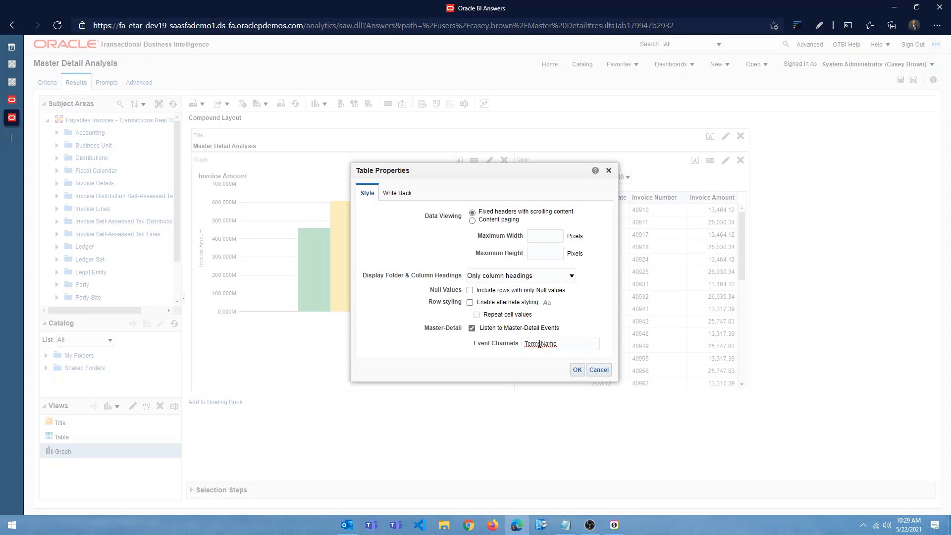
left_click(577, 371)
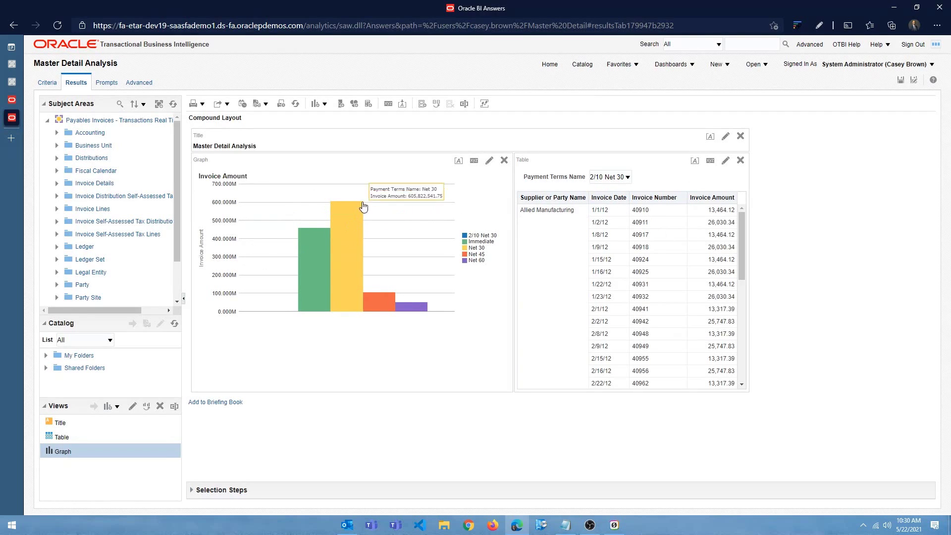
Step: Select the graph's yellow Net 30 bar so the table's Payment Terms Name becomes Net 30
mouse_move(334, 260)
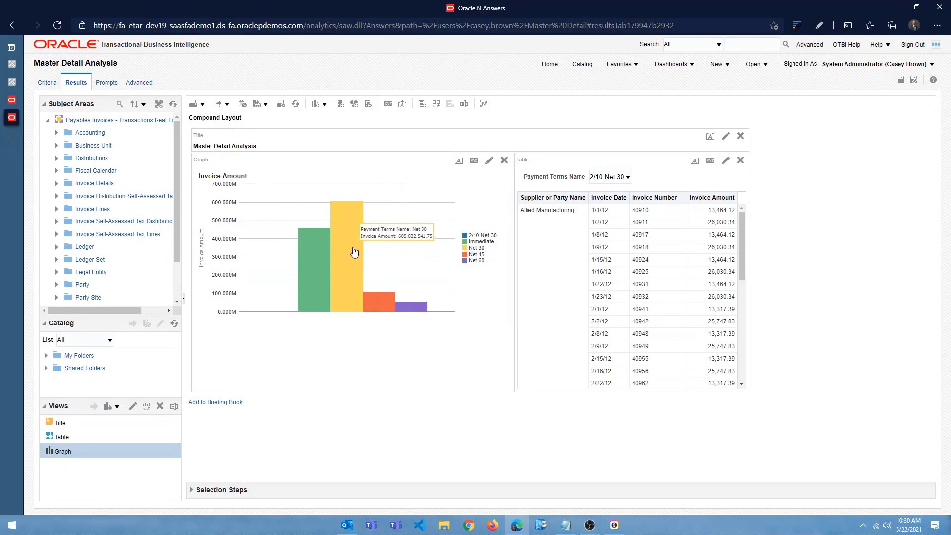
mouse_move(346, 275)
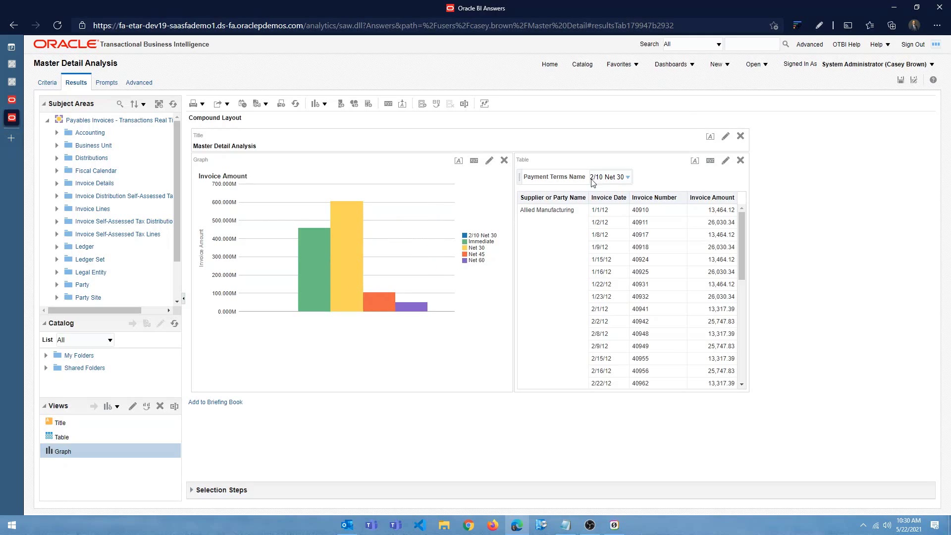
left_click(352, 244)
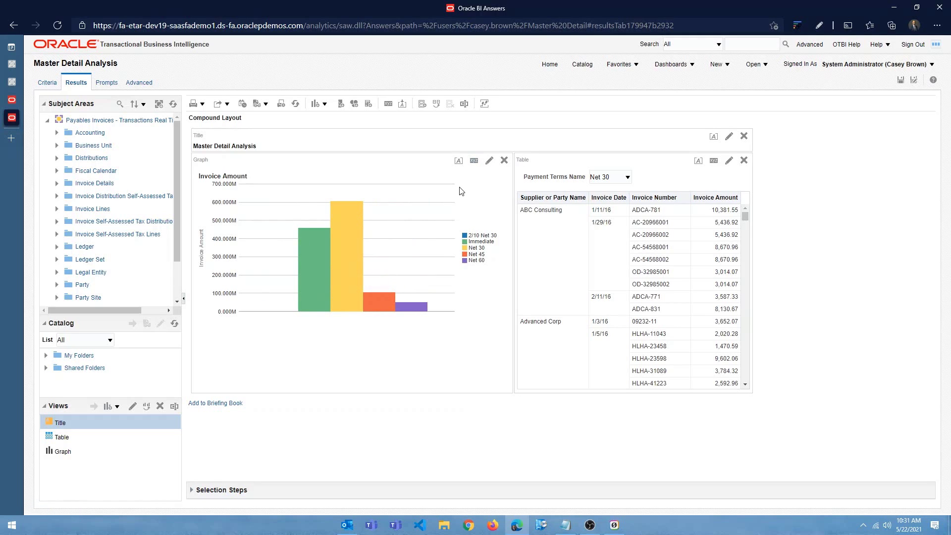
Step: Add a new Pie graph view, Graph:2, and open it for editing
left_click(318, 104)
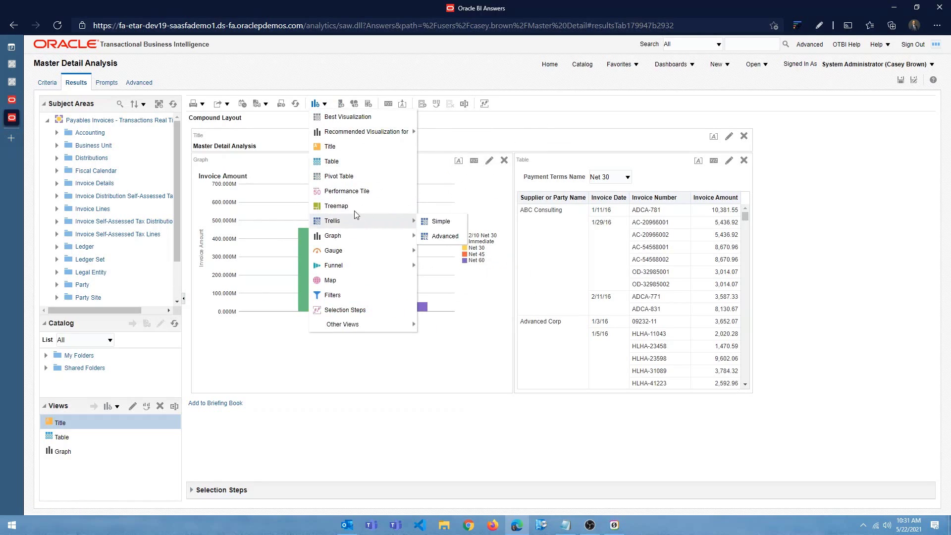
mouse_move(361, 243)
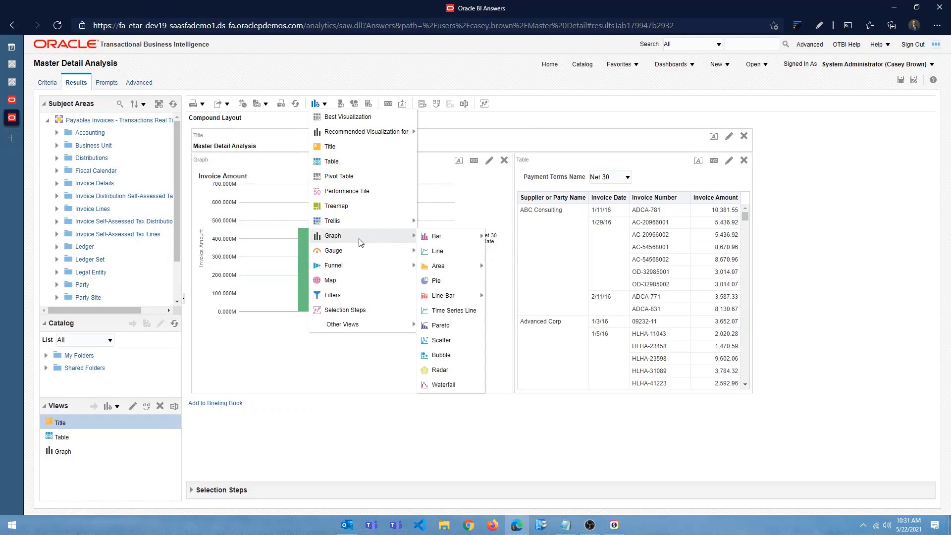
left_click(436, 280)
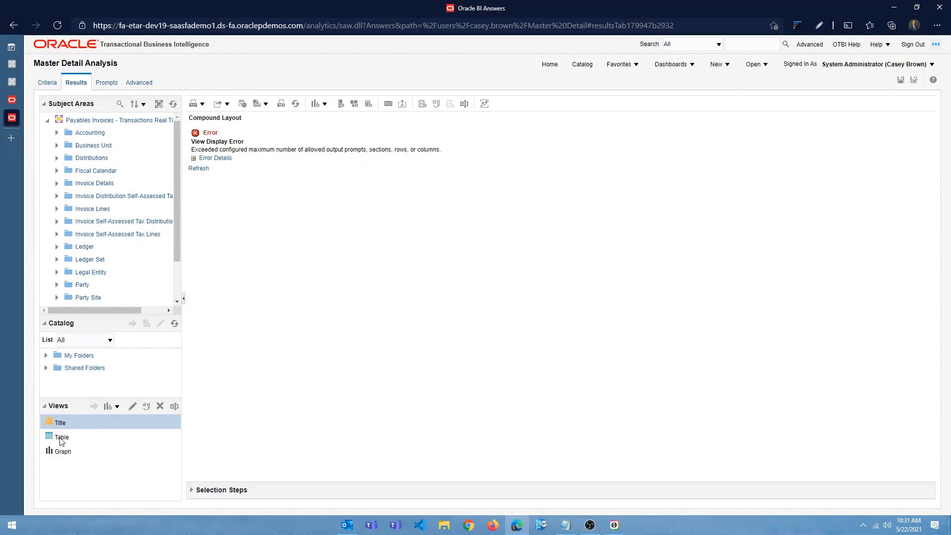
left_click(48, 82)
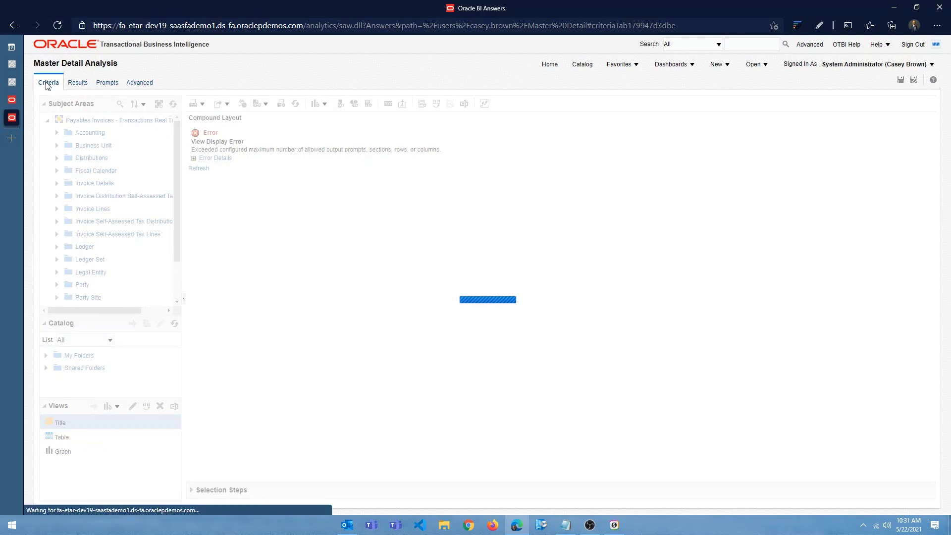
left_click(82, 85)
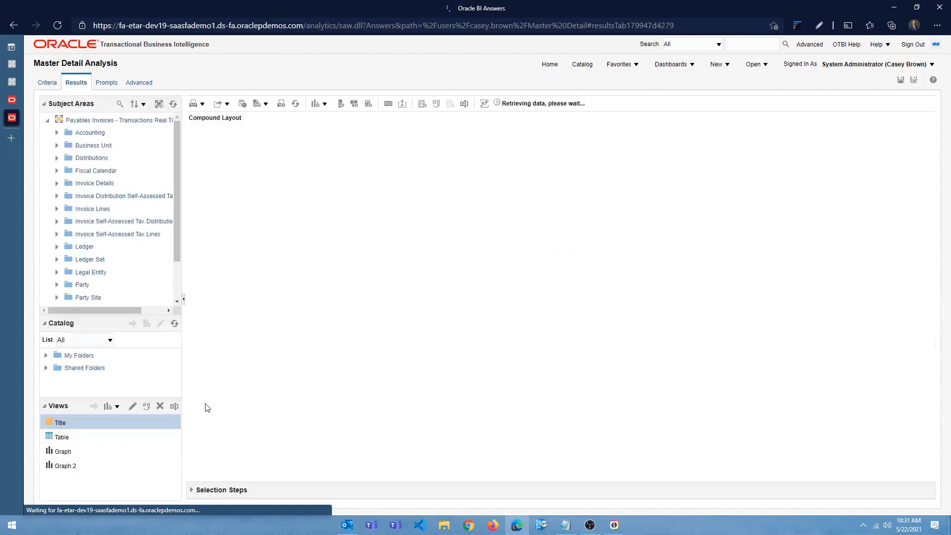
left_click(78, 466)
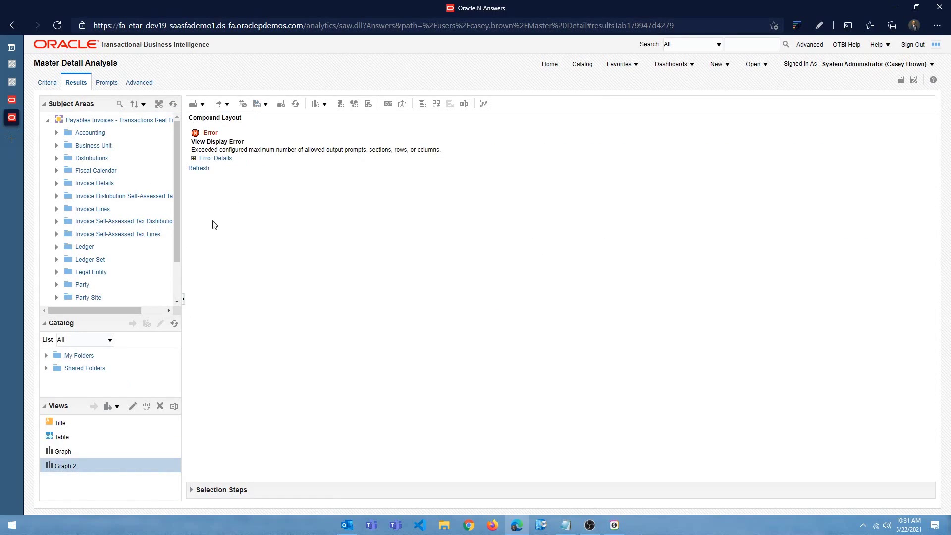
left_click(133, 406)
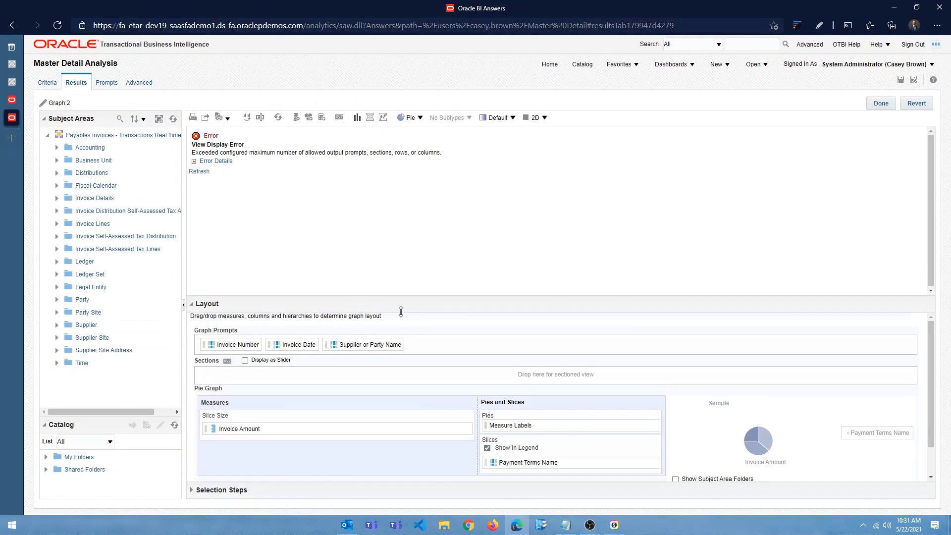
Step: Move Invoice Number, Invoice Date and Supplier or Party Name from Graph Prompts into Excluded
left_click_drag(433, 228, 433, 207)
left_click_drag(210, 247, 230, 407)
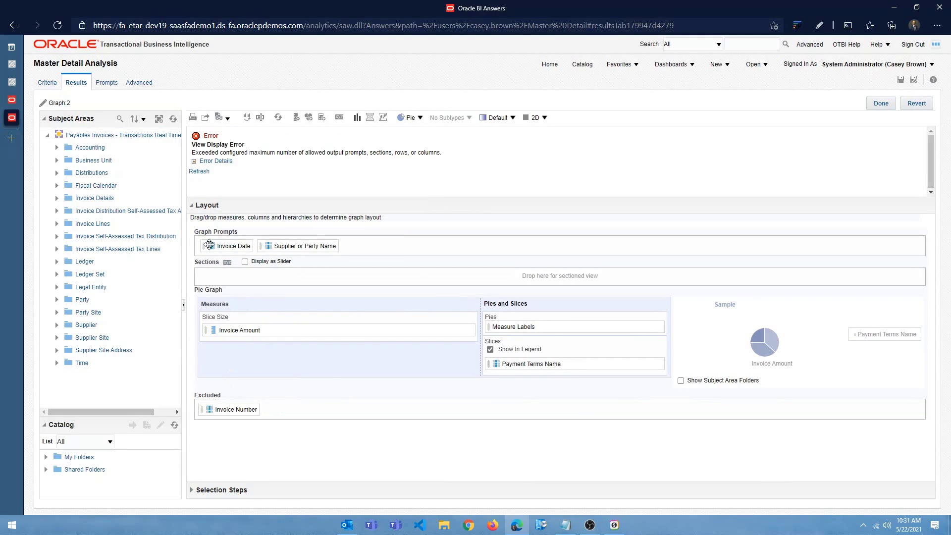
left_click_drag(207, 246, 294, 410)
left_click_drag(211, 246, 339, 408)
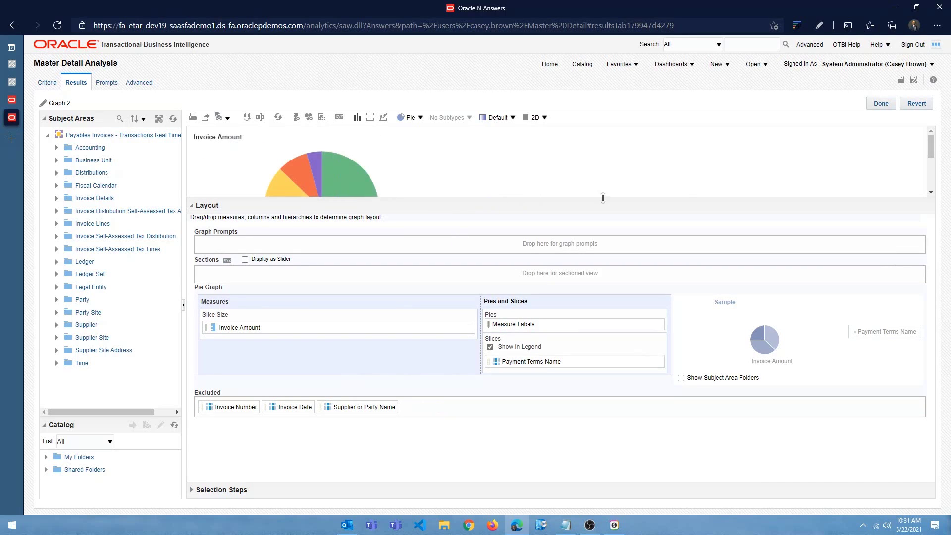
left_click(881, 103)
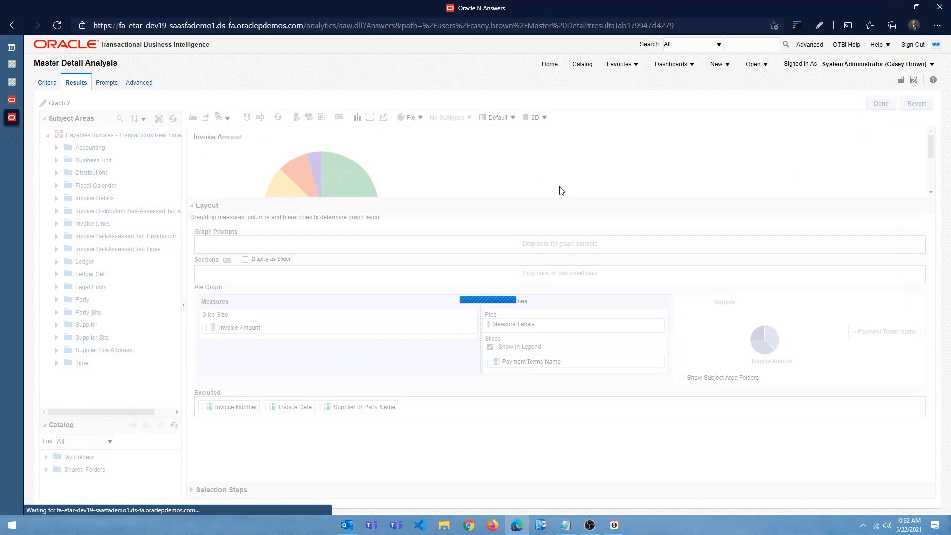
Step: Move the bar Graph view below the table and Graph (2) pie left of the table
scroll(359, 266, "down", 2)
mouse_move(481, 362)
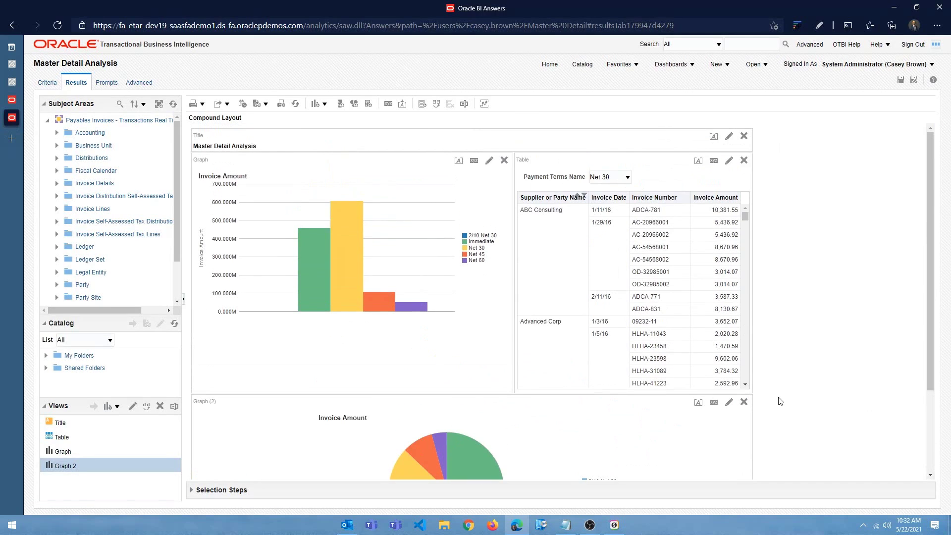
scroll(777, 399, "up", 2)
scroll(659, 238, "down", 1)
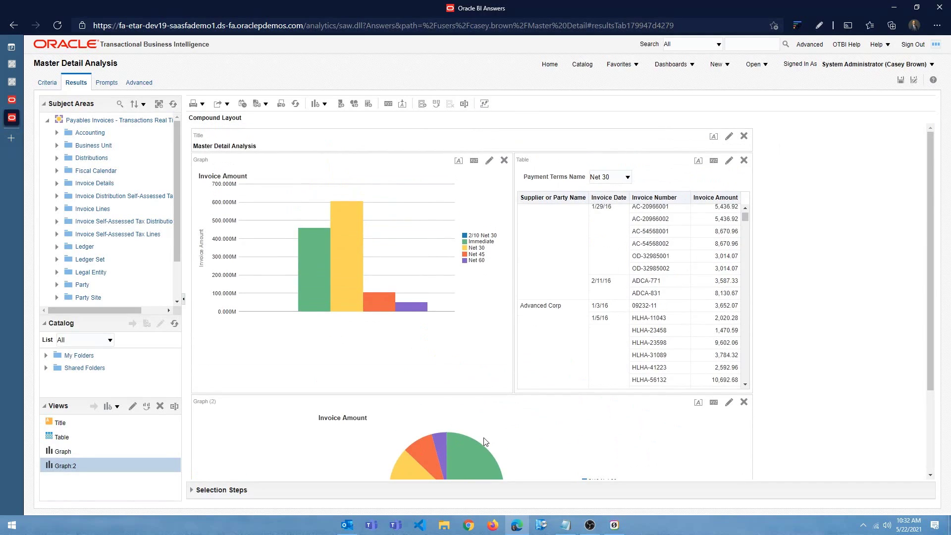
scroll(490, 441, "down", 2)
mouse_move(484, 387)
scroll(849, 446, "up", 1)
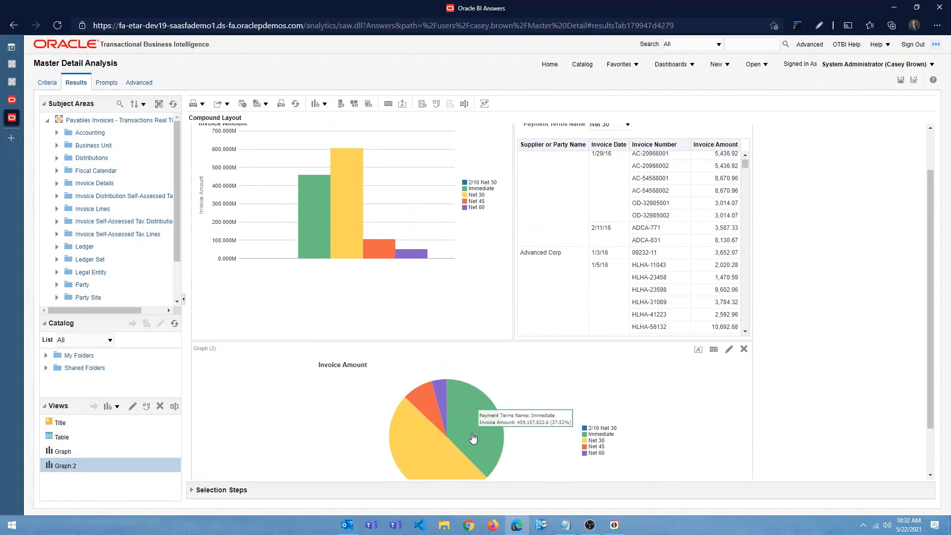
scroll(322, 219, "up", 1)
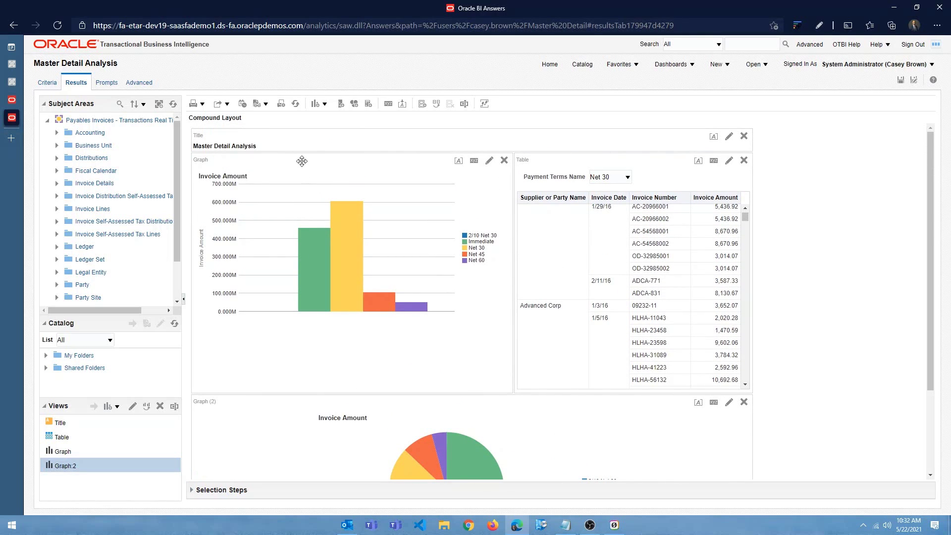
left_click_drag(302, 158, 547, 292)
scroll(376, 333, "down", 1)
scroll(392, 391, "up", 5)
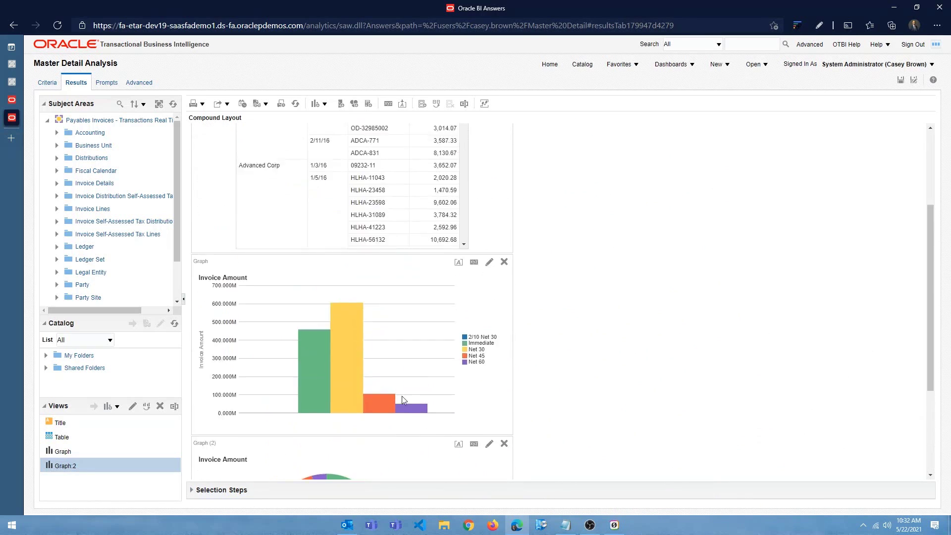
left_click_drag(391, 452, 198, 184)
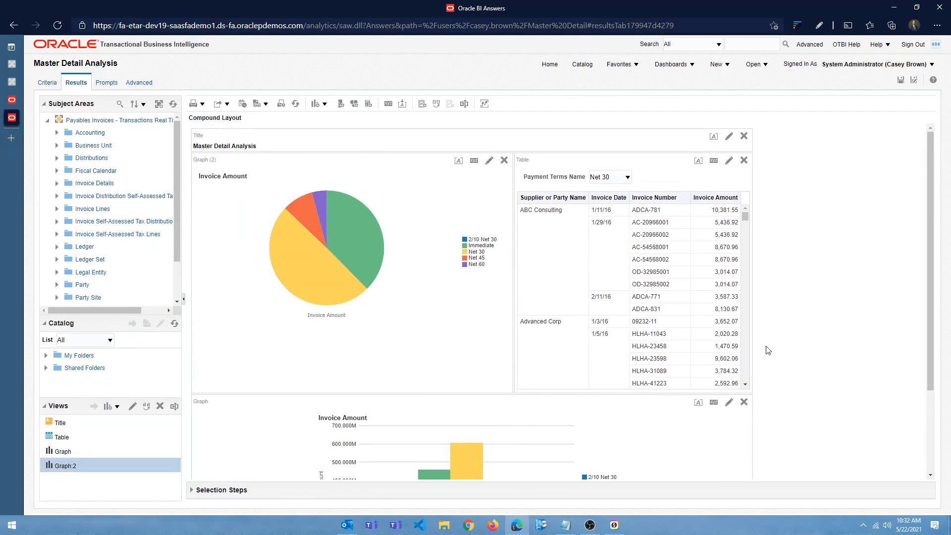
Step: Select the pie's Immediate slice so the detail table lists Immediate invoices
left_click(367, 233)
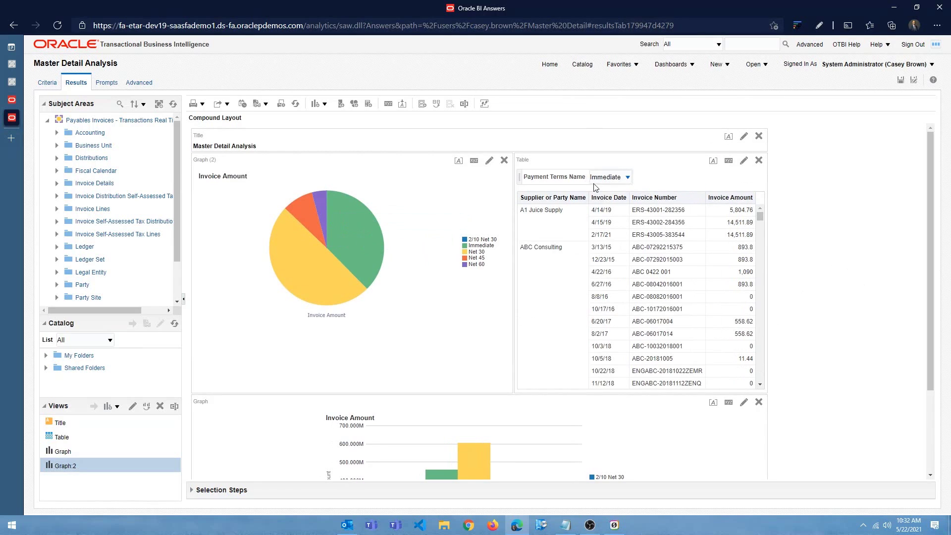
scroll(775, 314, "down", 2)
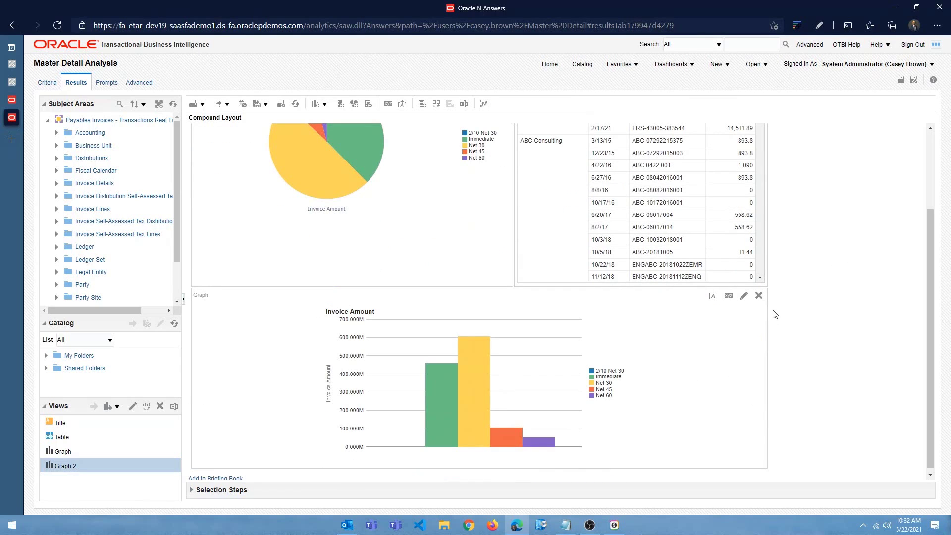
scroll(775, 314, "up", 2)
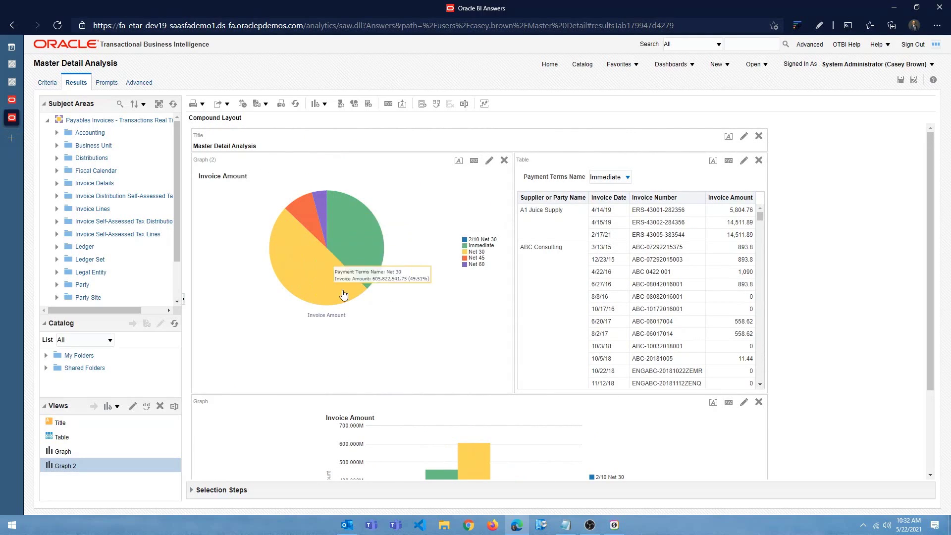
mouse_move(370, 247)
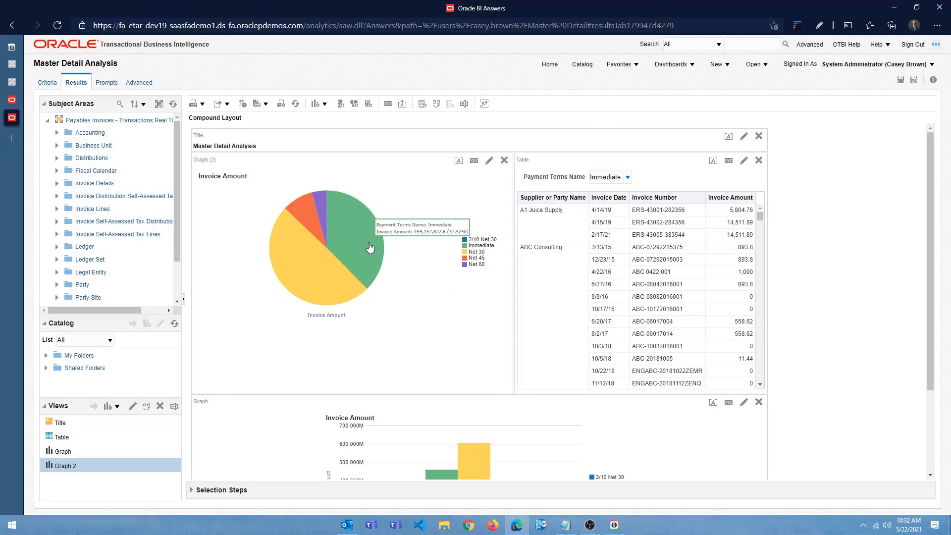